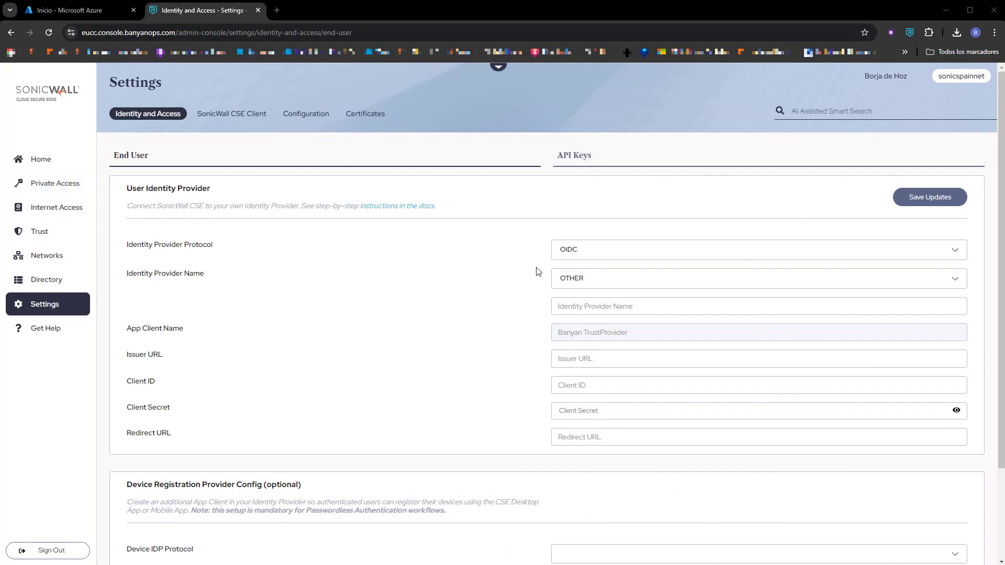
View the SAML/OIDC identity provider protocol choices in SonicWall, then go to the Azure portal home page.
left_click(607, 257)
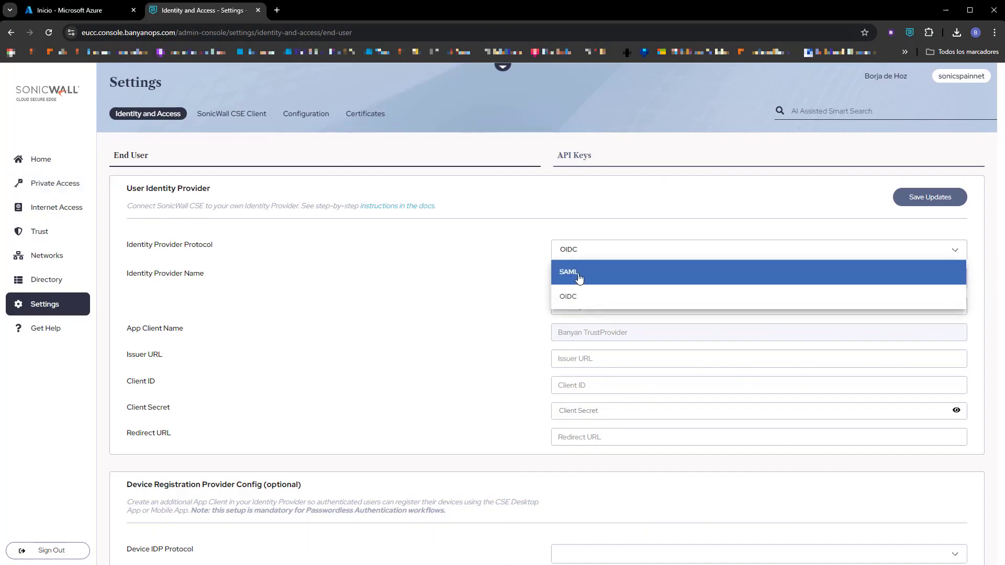
left_click(84, 17)
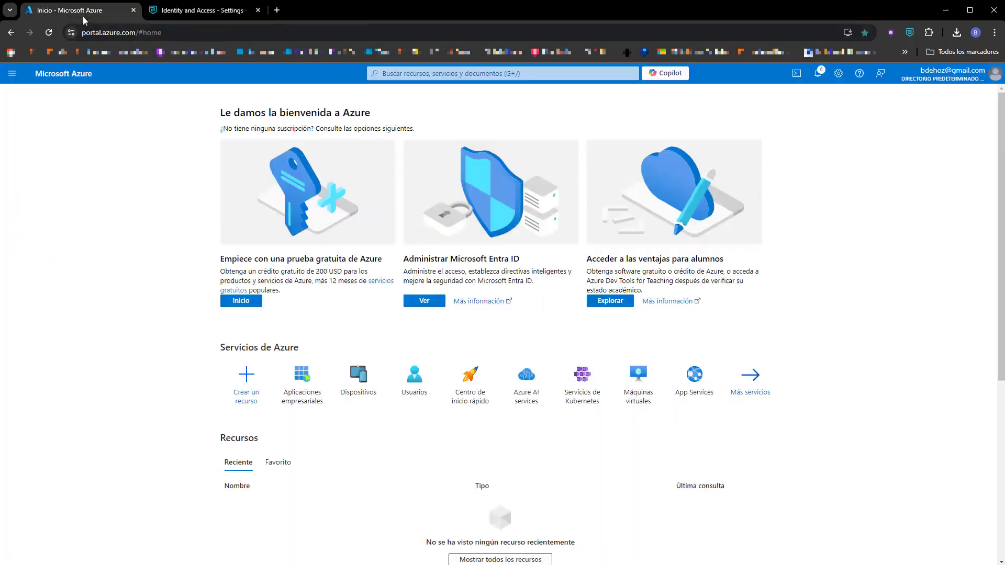
Search the gallery for 'banyan' and create the Banyan Security Administrator Console enterprise app.
left_click(302, 386)
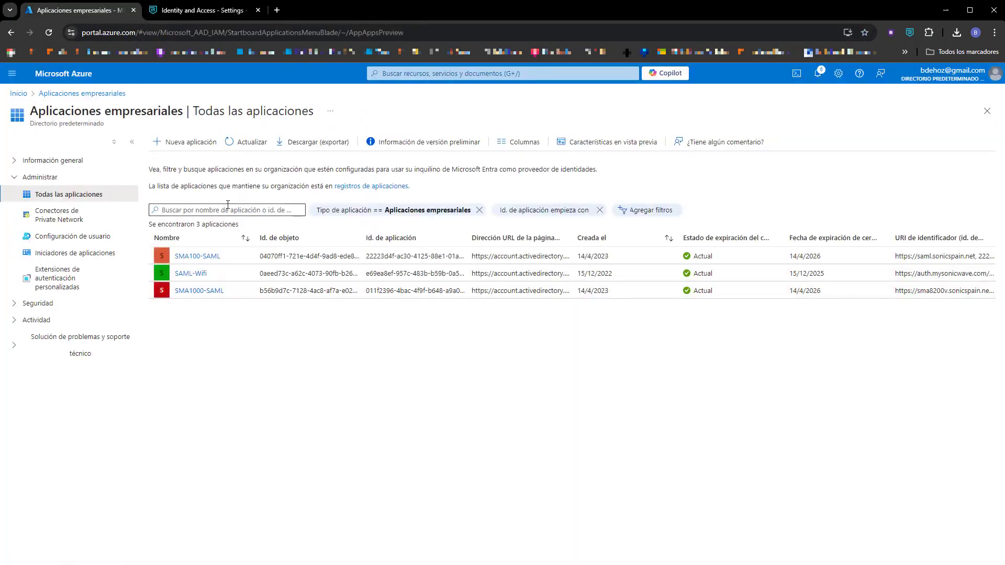
left_click(193, 142)
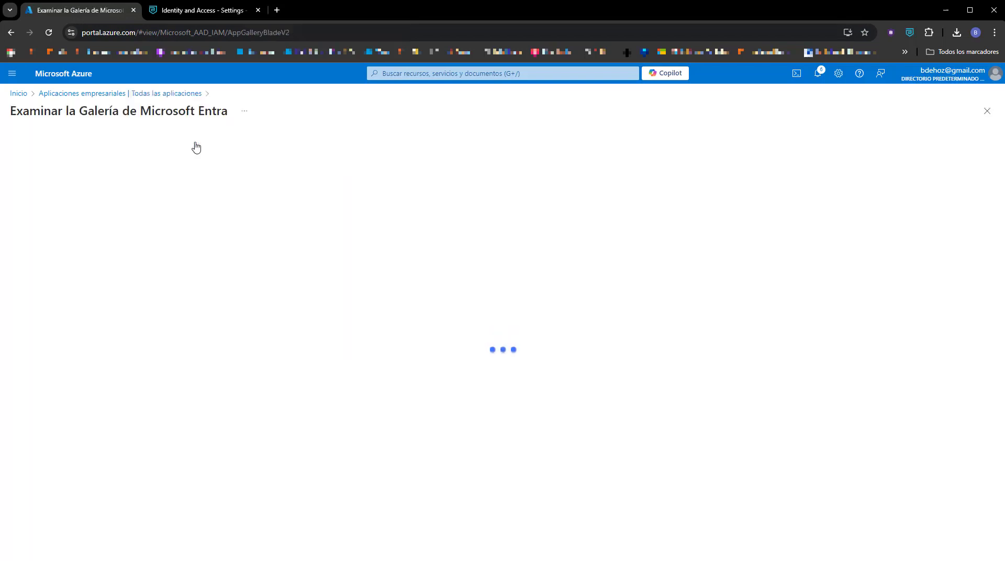
left_click(91, 195)
type("banyan")
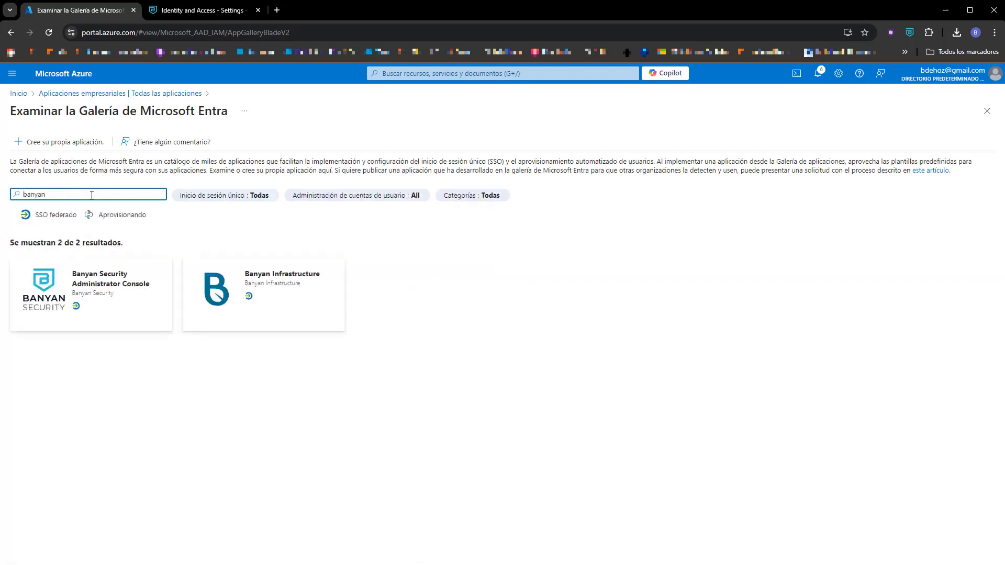
left_click(80, 278)
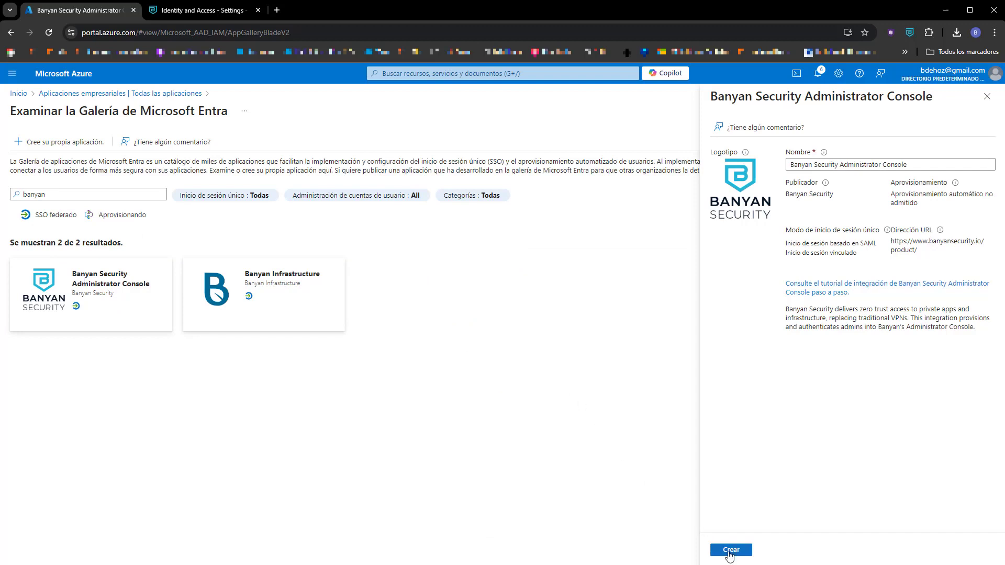
left_click(730, 550)
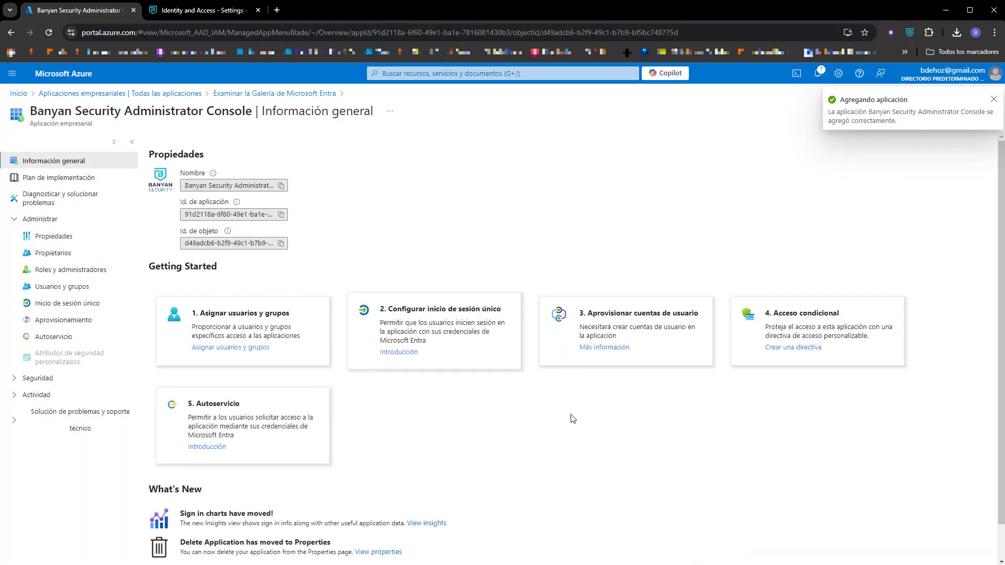
Assign the directory's only user to the Banyan app with Default Access, then return to its overview.
left_click(233, 348)
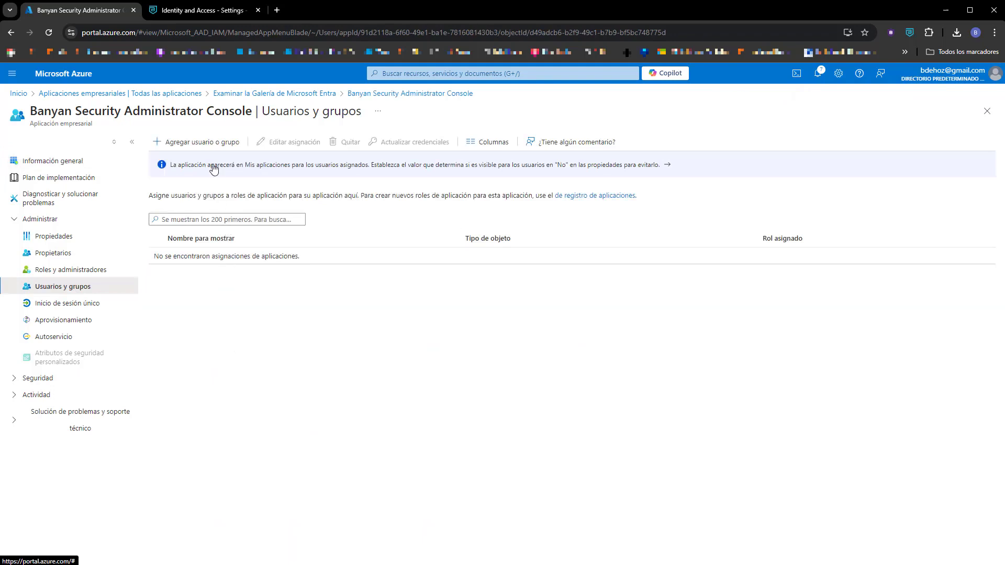
left_click(208, 142)
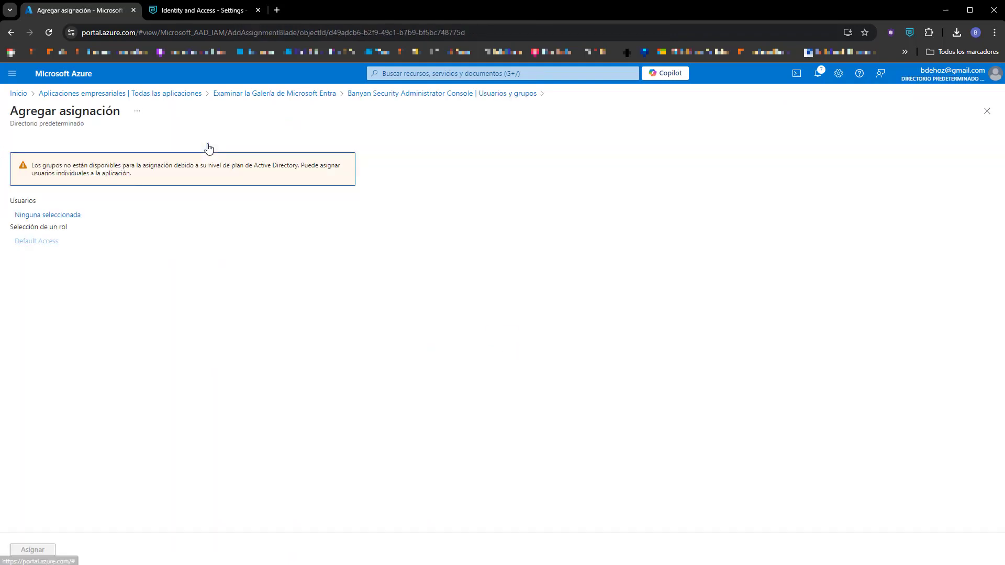
left_click(61, 222)
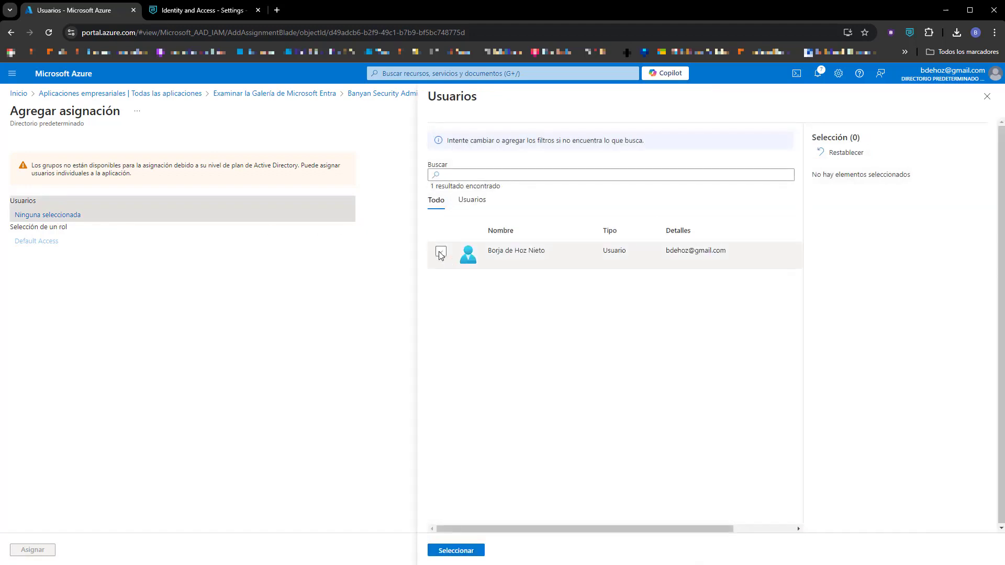
left_click(441, 251)
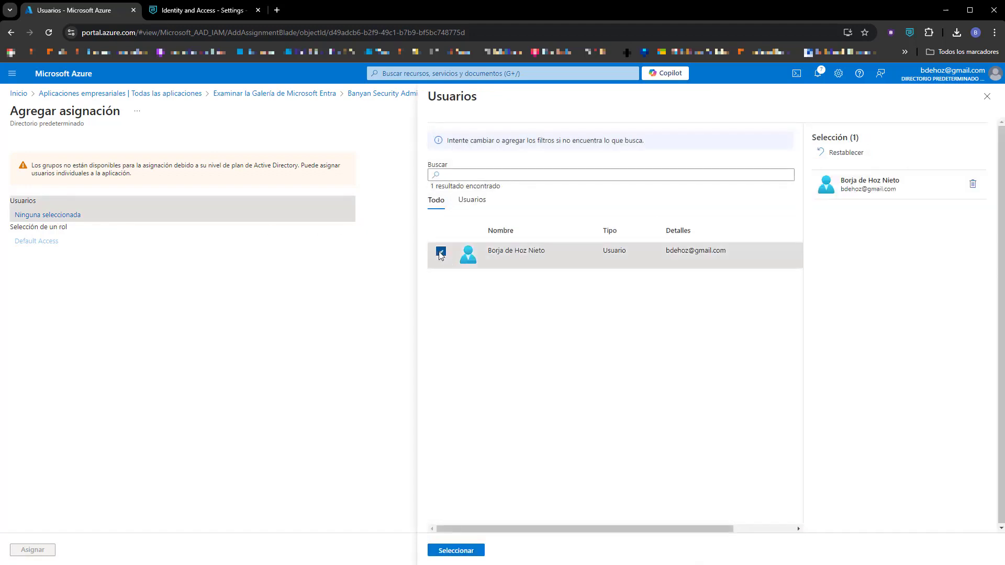
left_click(467, 552)
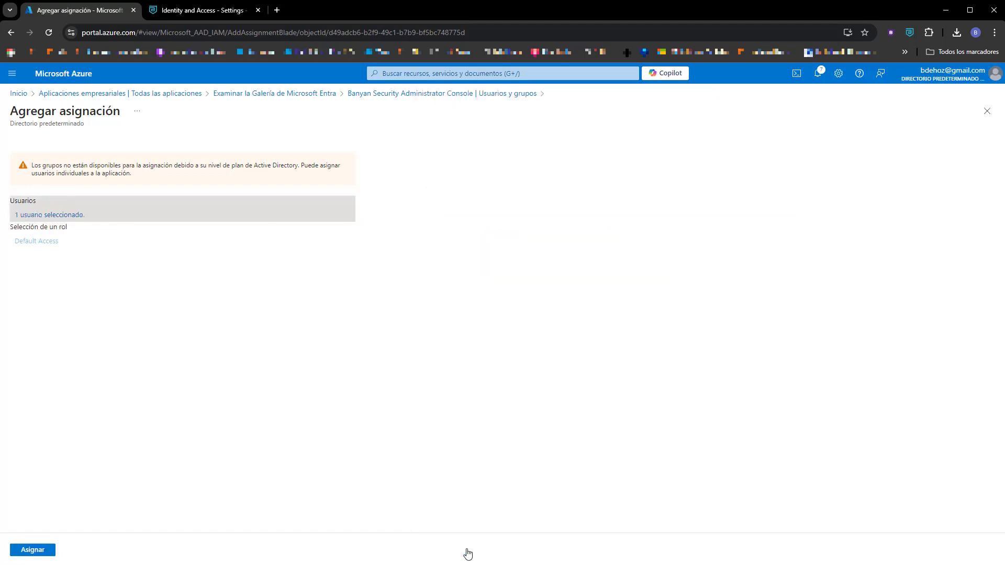
left_click(34, 552)
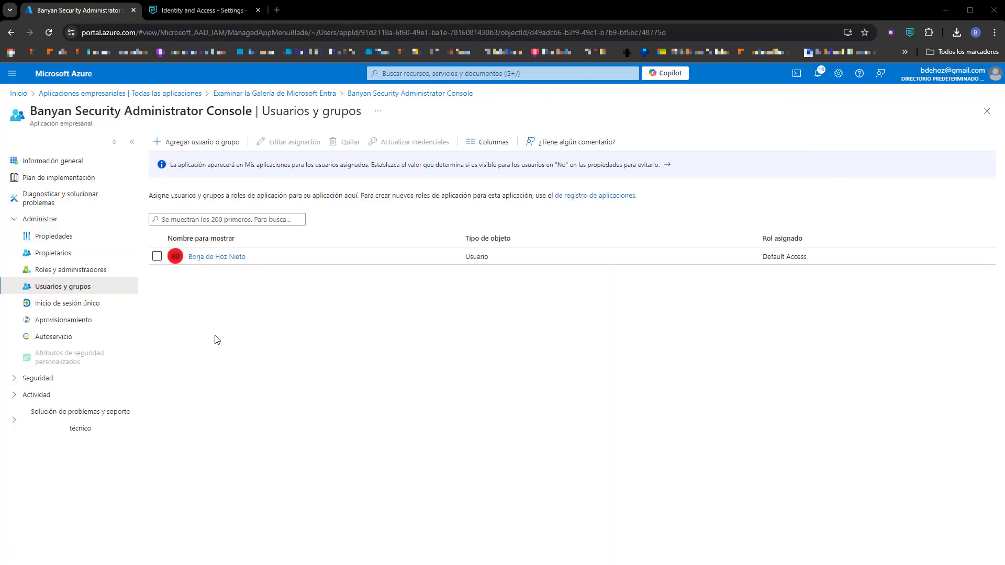
left_click(71, 164)
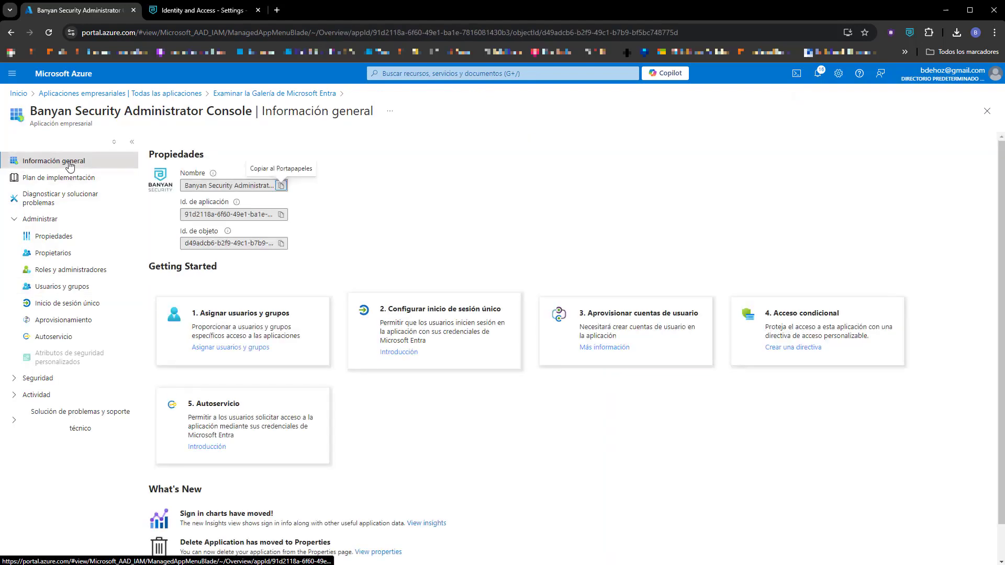
Choose SAML as the app's single sign-on method and edit its basic configuration.
left_click(399, 356)
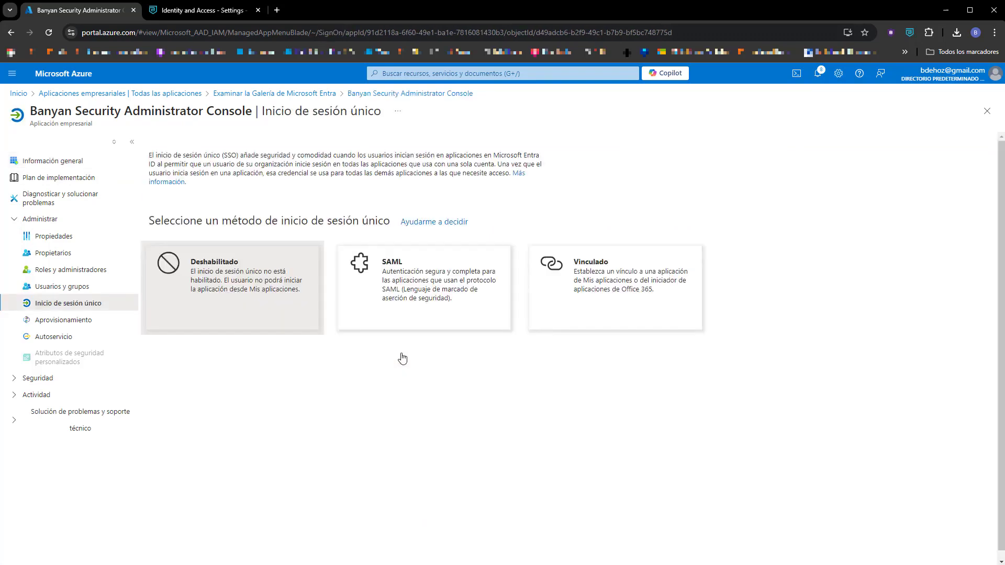
left_click(394, 278)
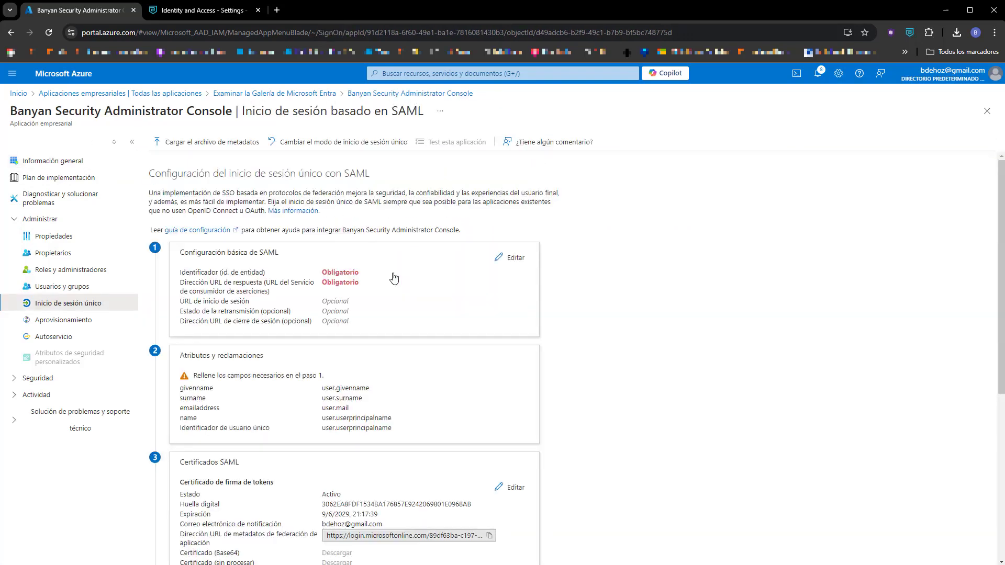
left_click(515, 258)
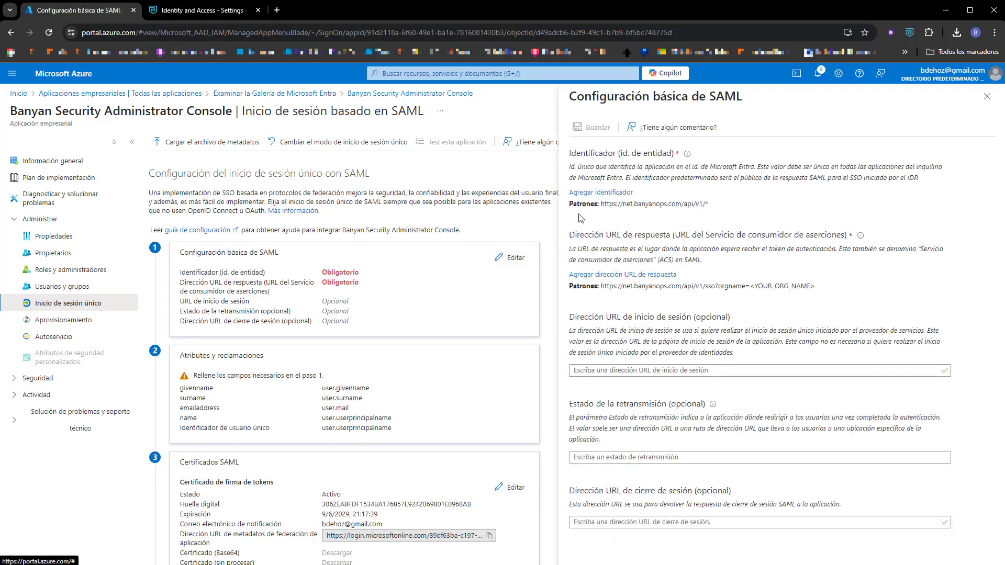
left_click(601, 193)
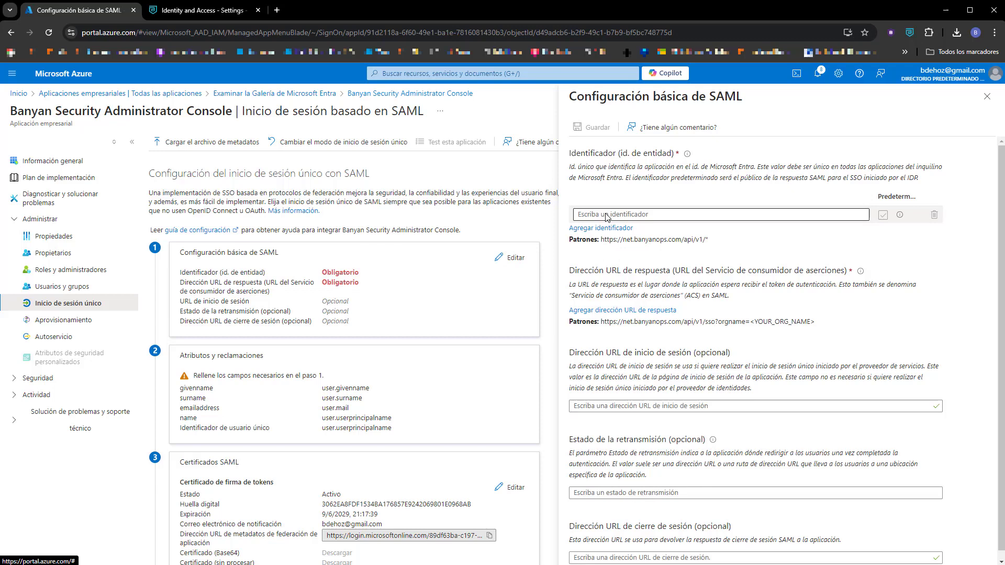
left_click(606, 214)
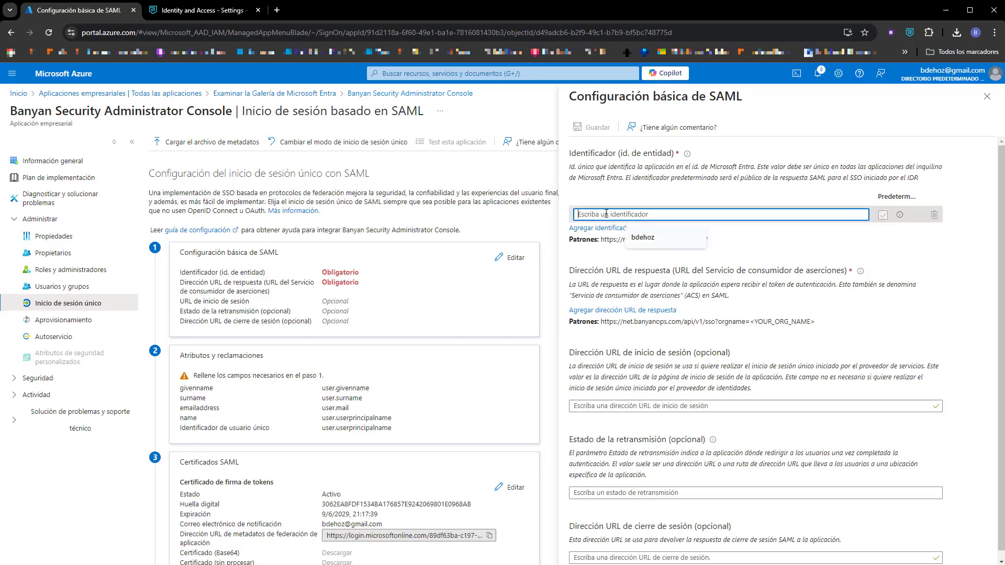
type("https")
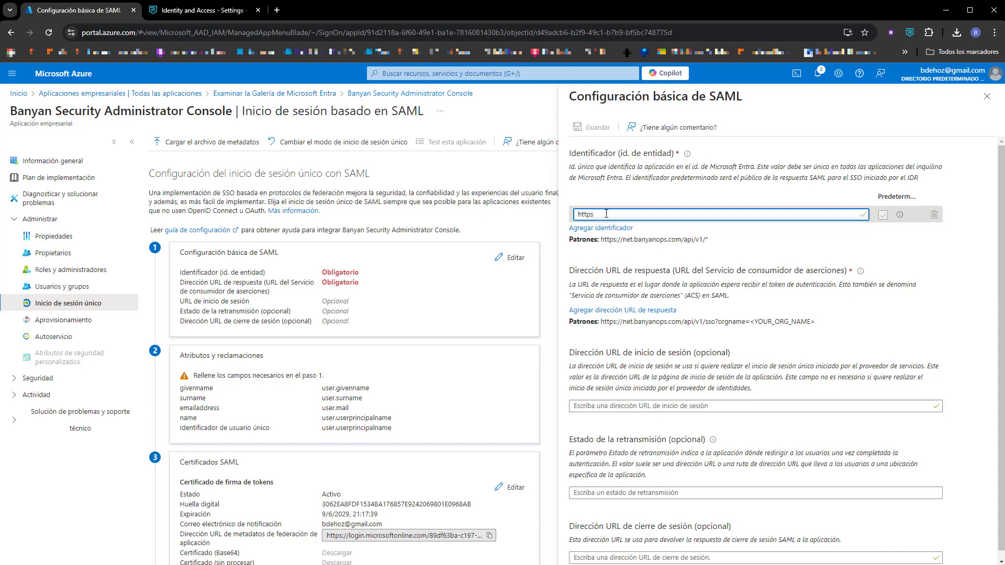
type("://")
type("sanicspainnet")
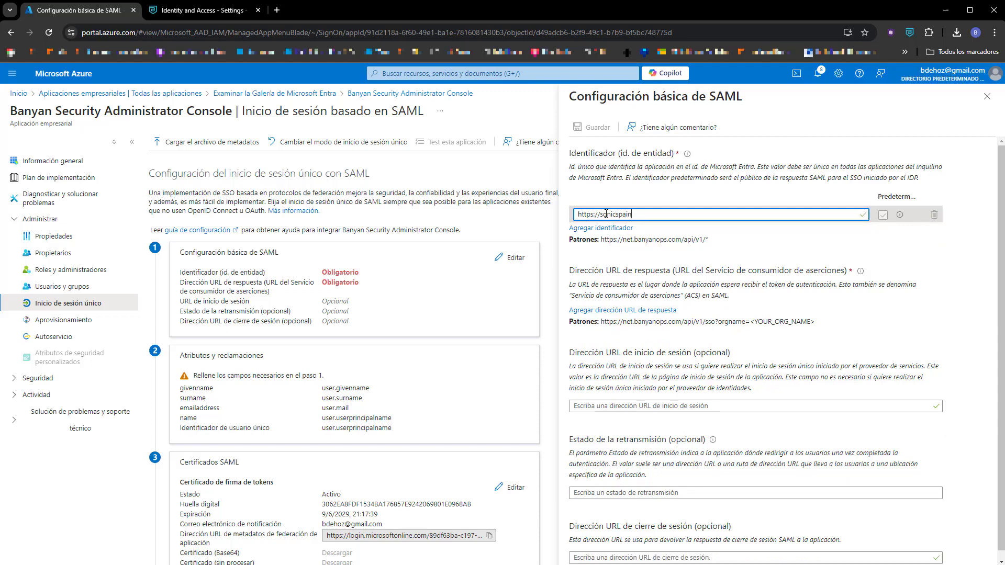
type(".portal-e")
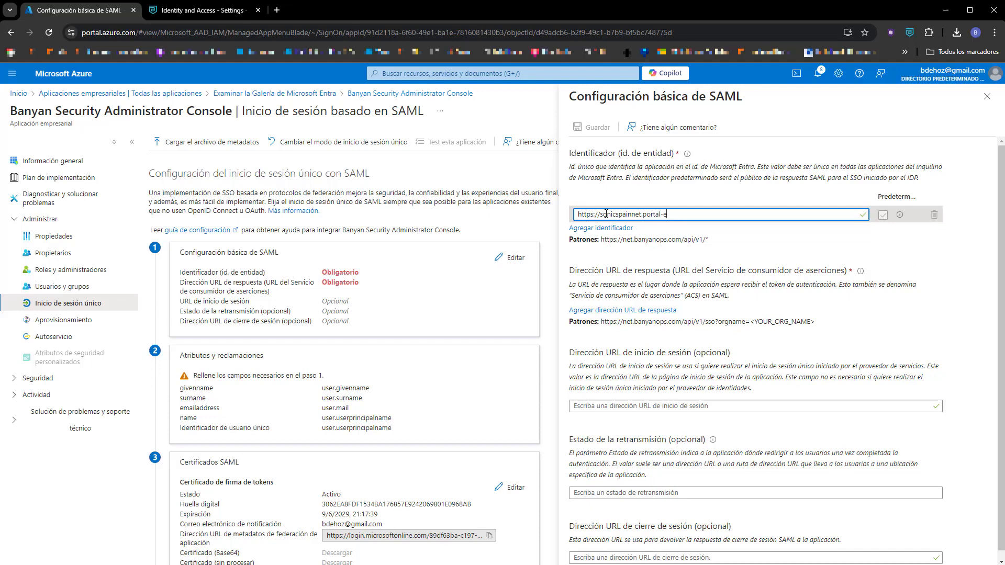
type("ucc.banyanops.com/v2/callback")
key("ctrl+a")
key("ctrl+c")
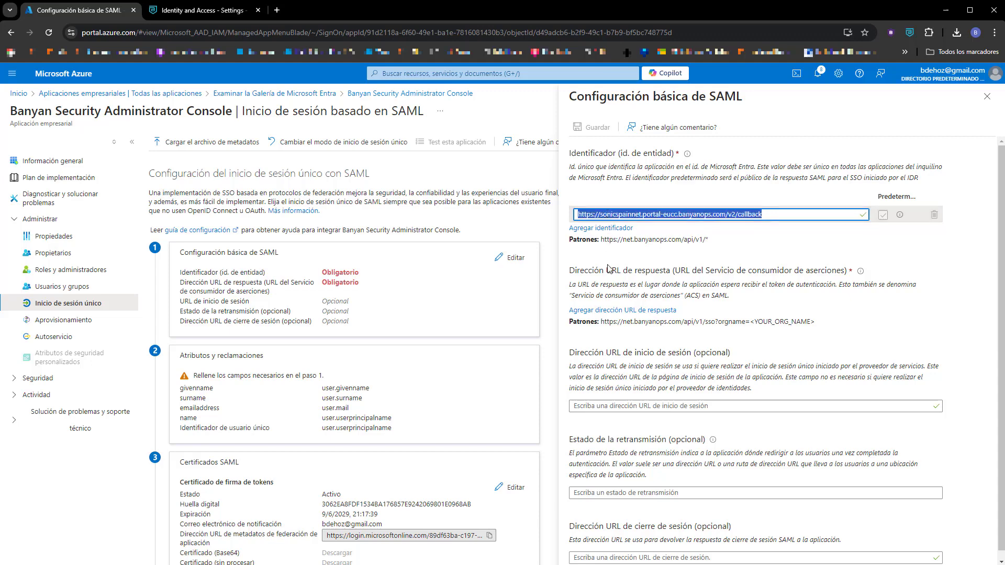
left_click(614, 310)
left_click(627, 332)
key("ctrl+v")
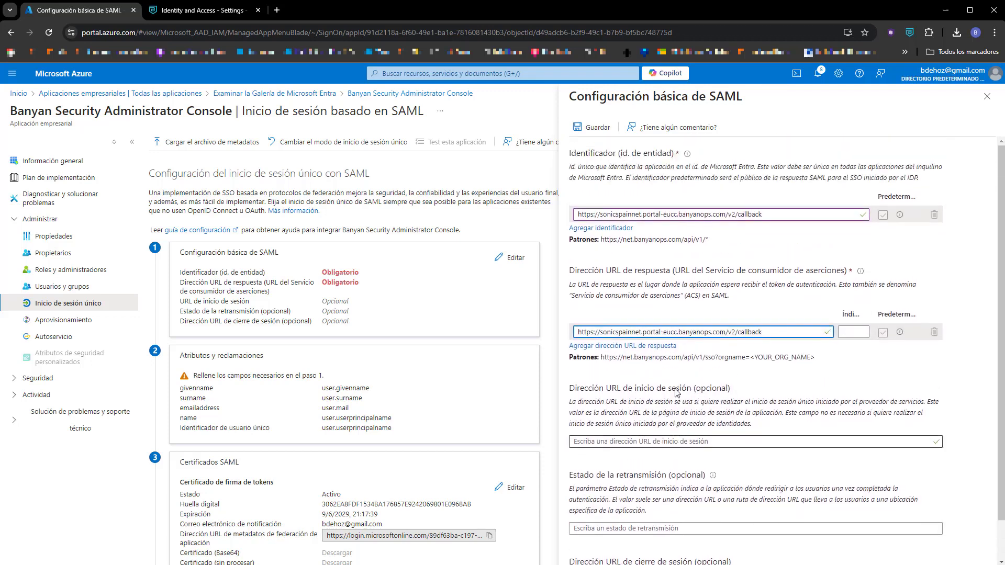
left_click(596, 134)
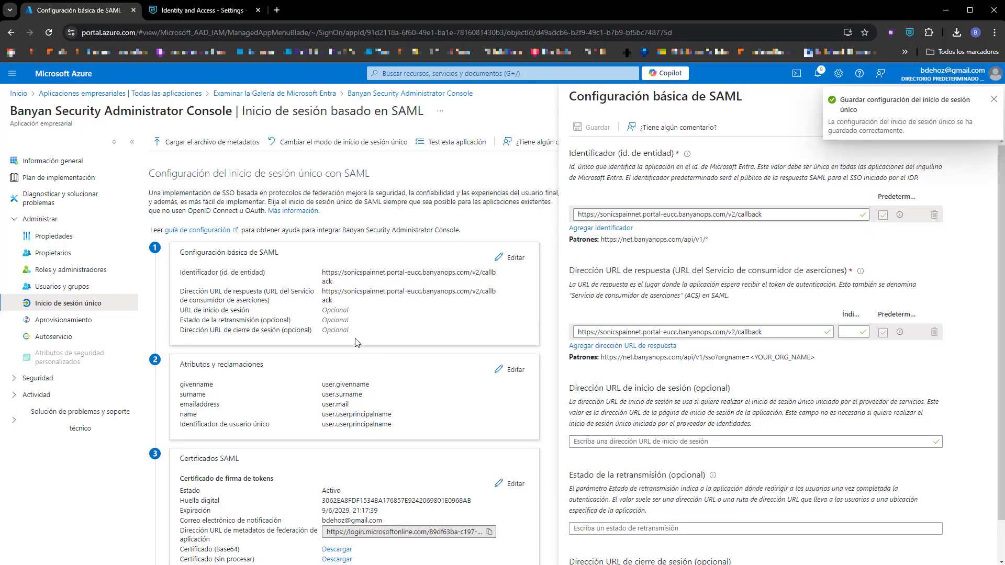
In Attributes & Claims, delete the emailaddress and givenname claims.
left_click(513, 370)
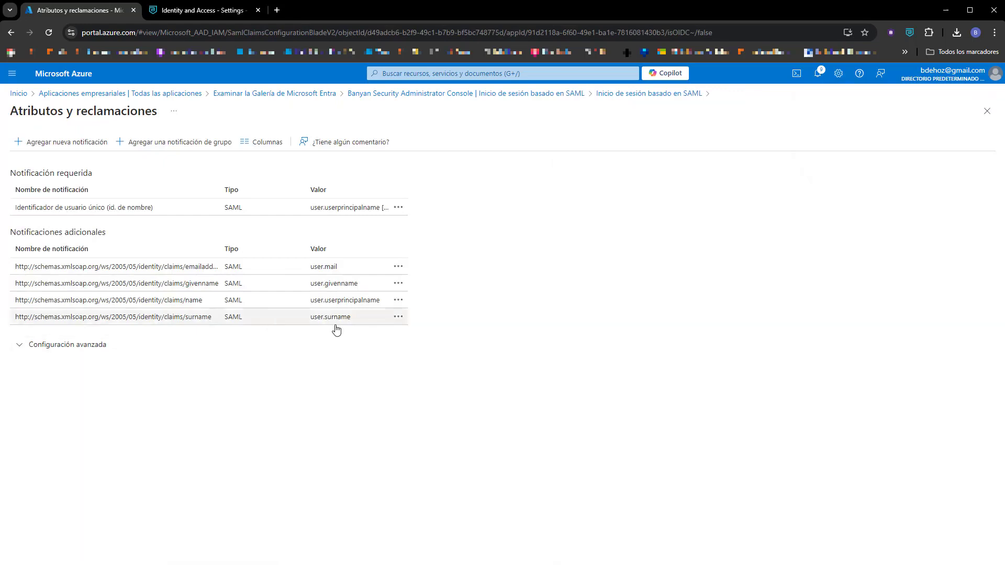
left_click(400, 267)
left_click(420, 273)
left_click(33, 199)
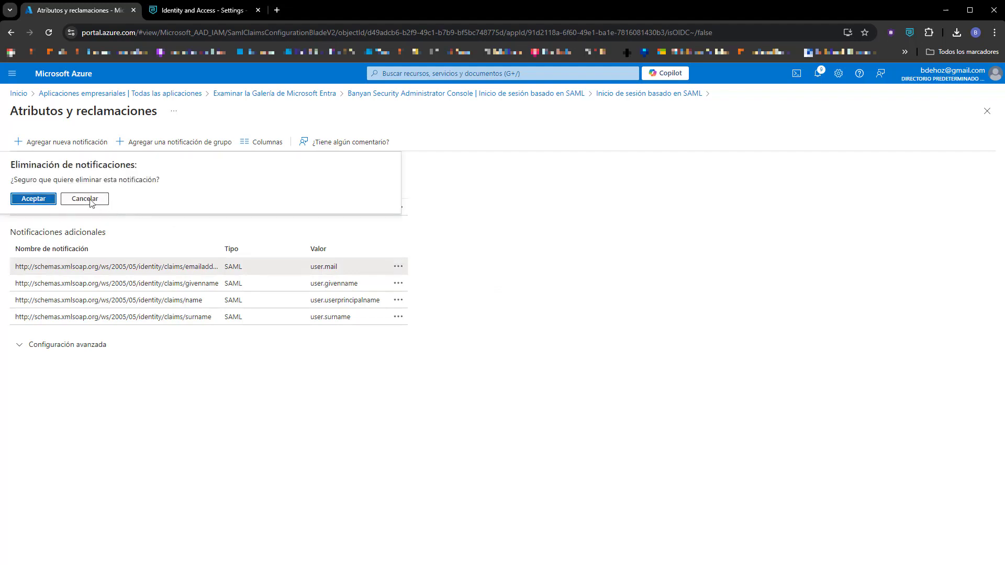
left_click(399, 267)
left_click(407, 274)
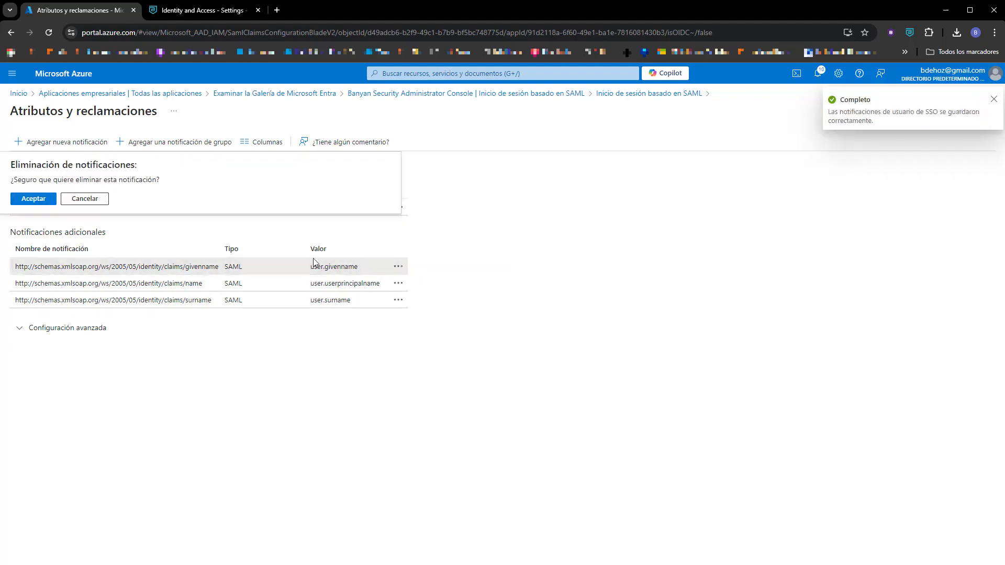
left_click(34, 199)
Delete the name and surname claims, leaving a blank new-claim form open.
left_click(398, 267)
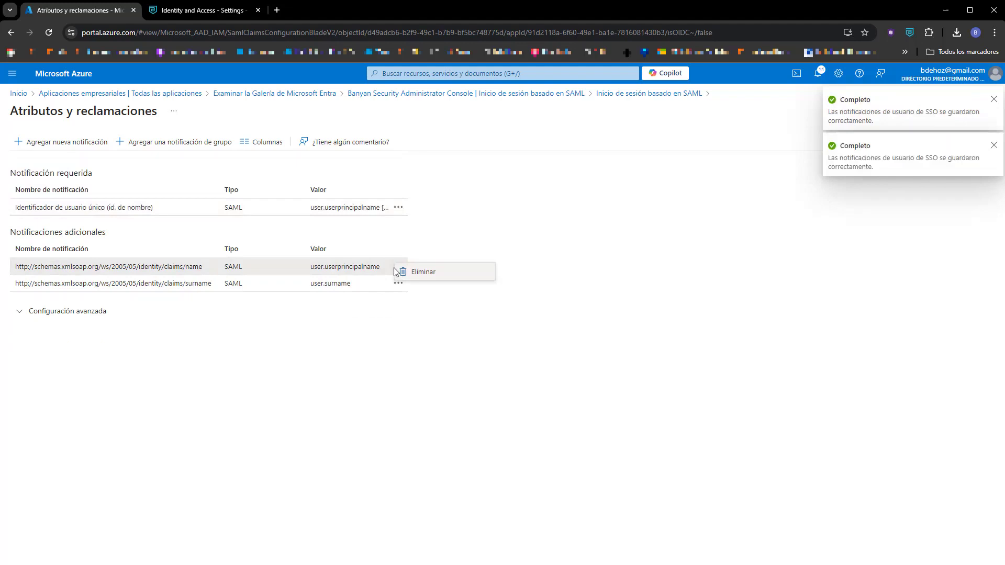
left_click(420, 273)
left_click(33, 199)
left_click(398, 267)
left_click(408, 274)
left_click(34, 199)
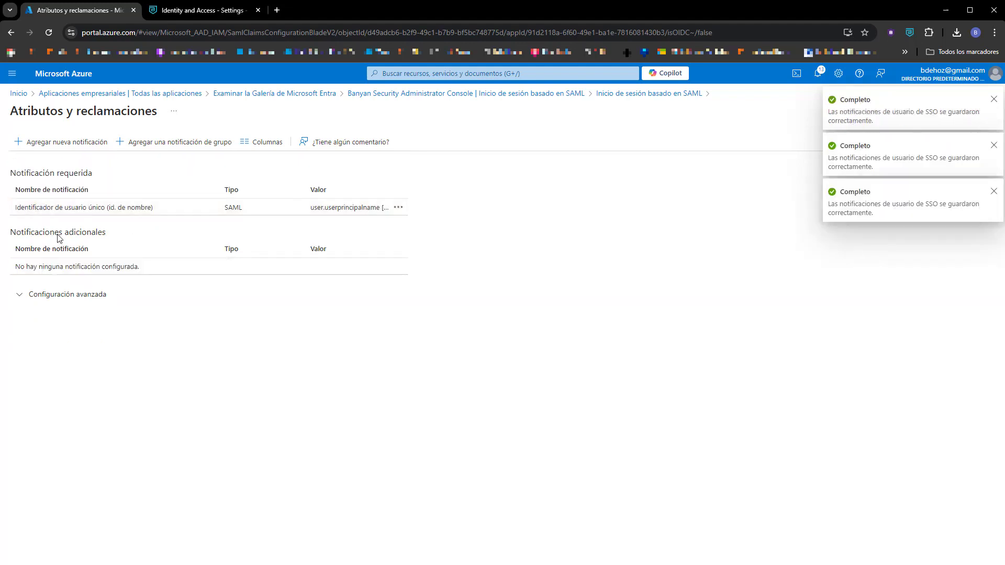
left_click(45, 142)
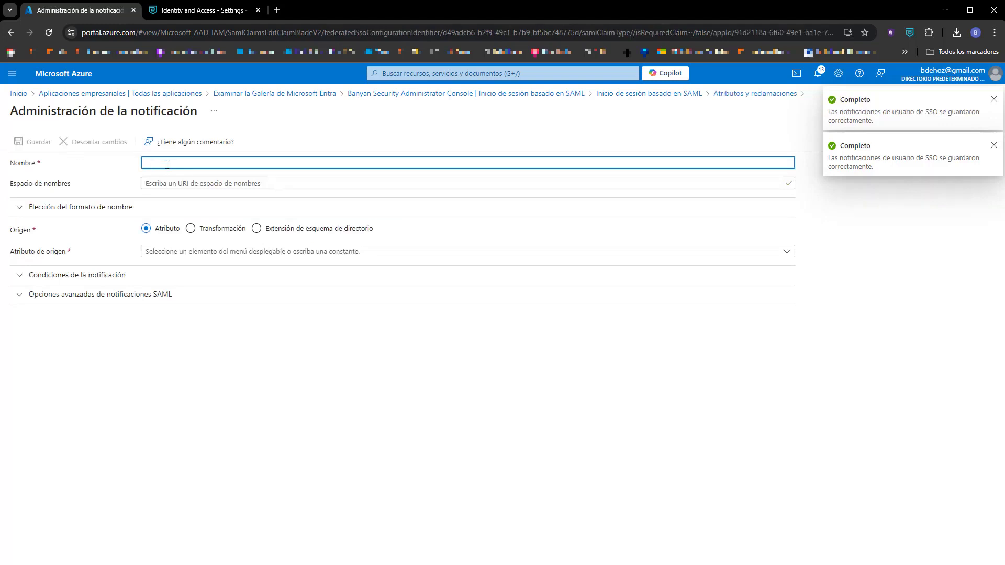
Save a claim named emailaddress with source attribute user.mail.
type("email")
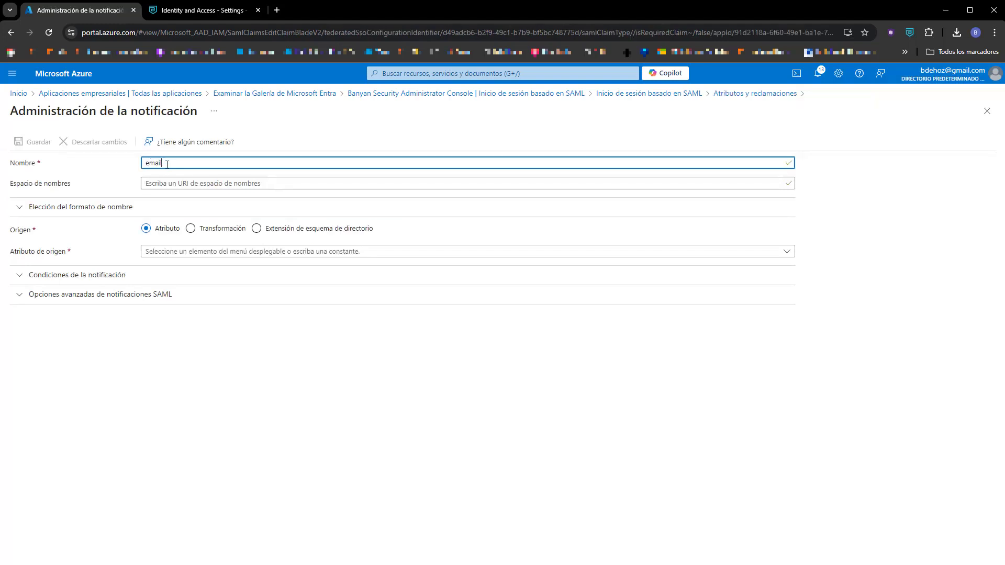
type("address")
left_click(187, 250)
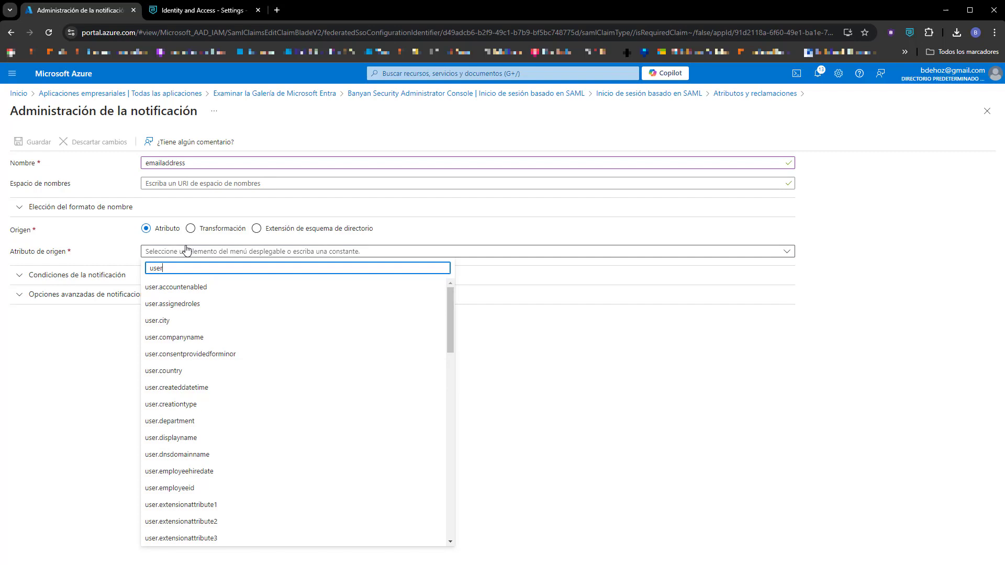
type("user.ma")
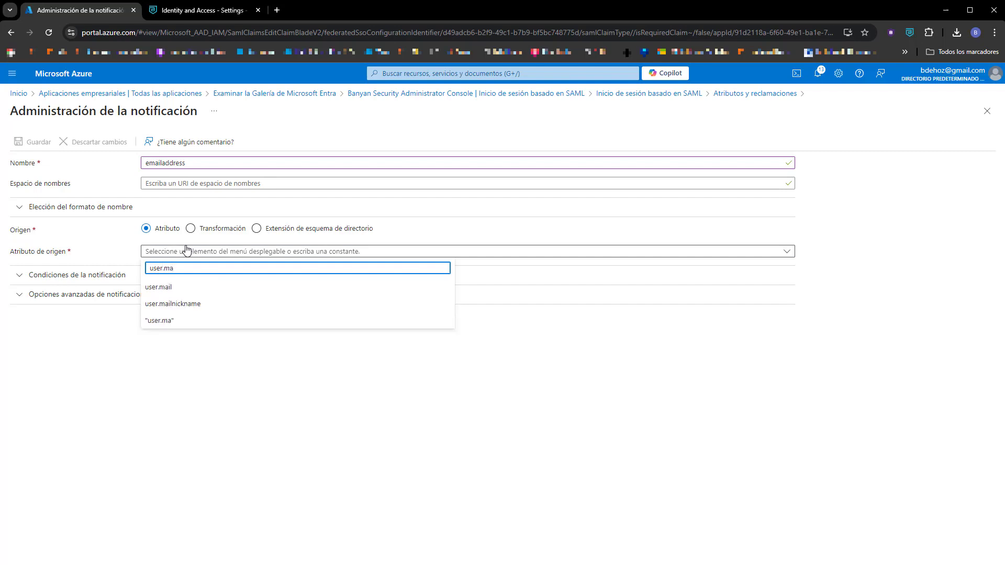
left_click(163, 287)
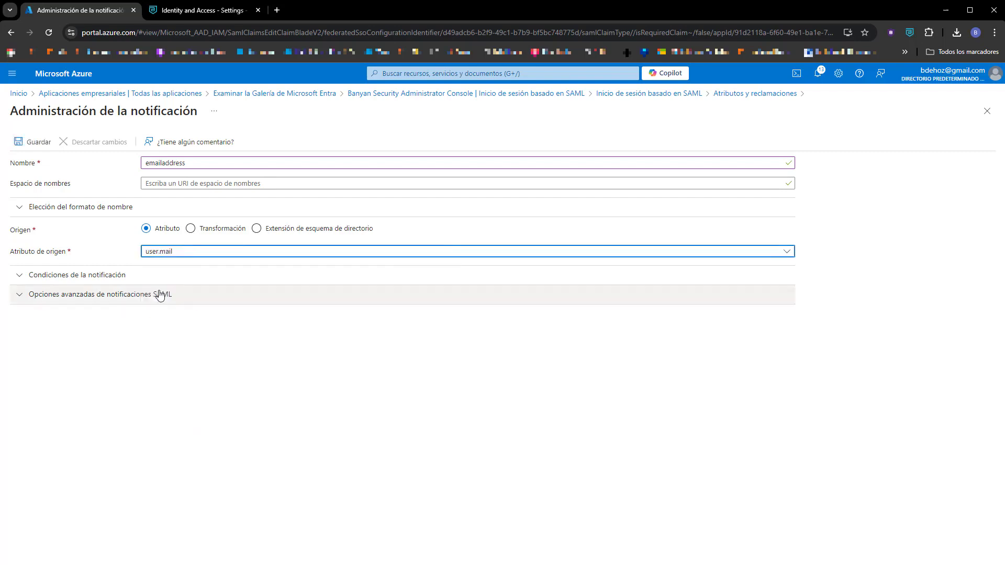
left_click(35, 147)
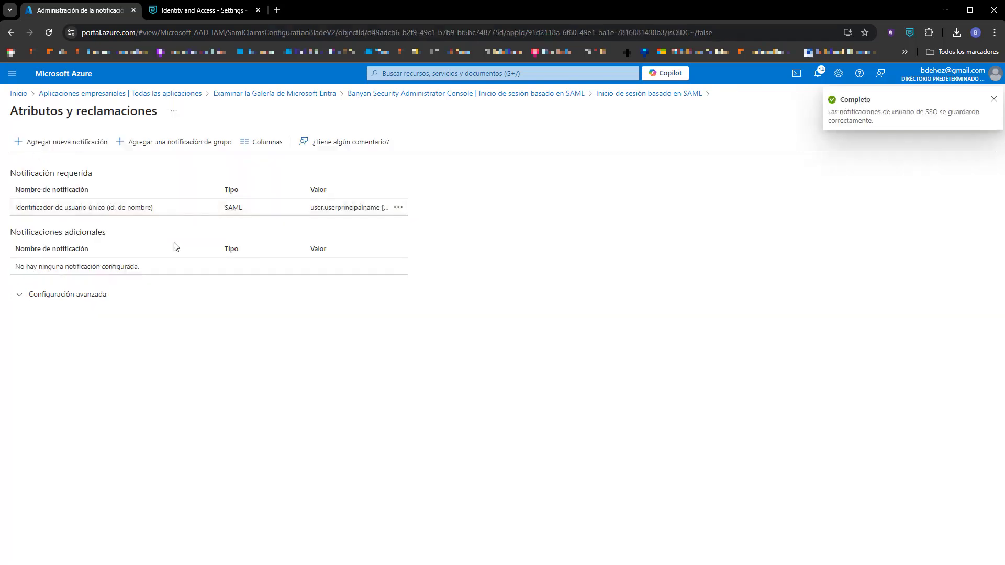
Add and save a claim named Name with source attribute user.displayname.
left_click(60, 145)
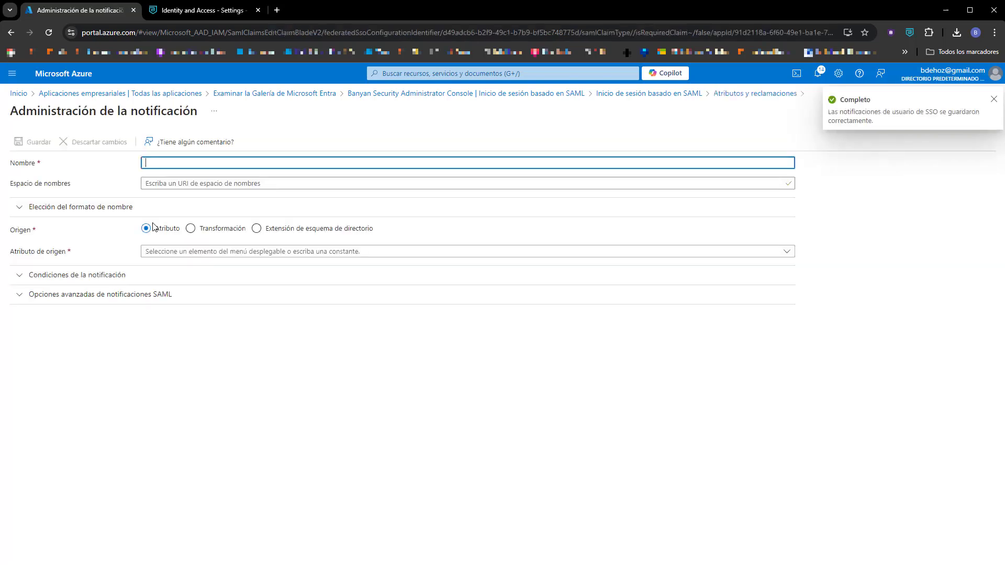
type("Name")
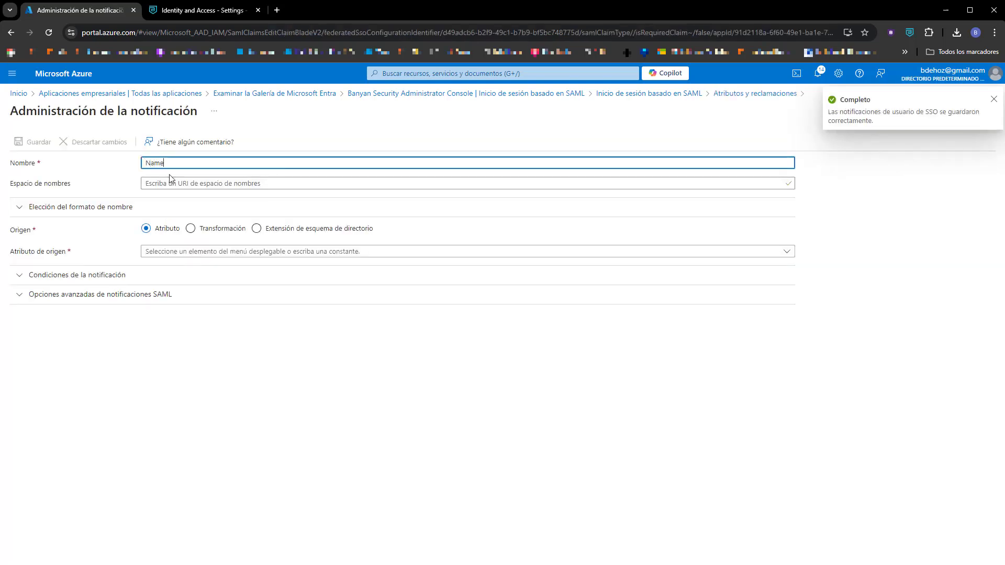
left_click(202, 252)
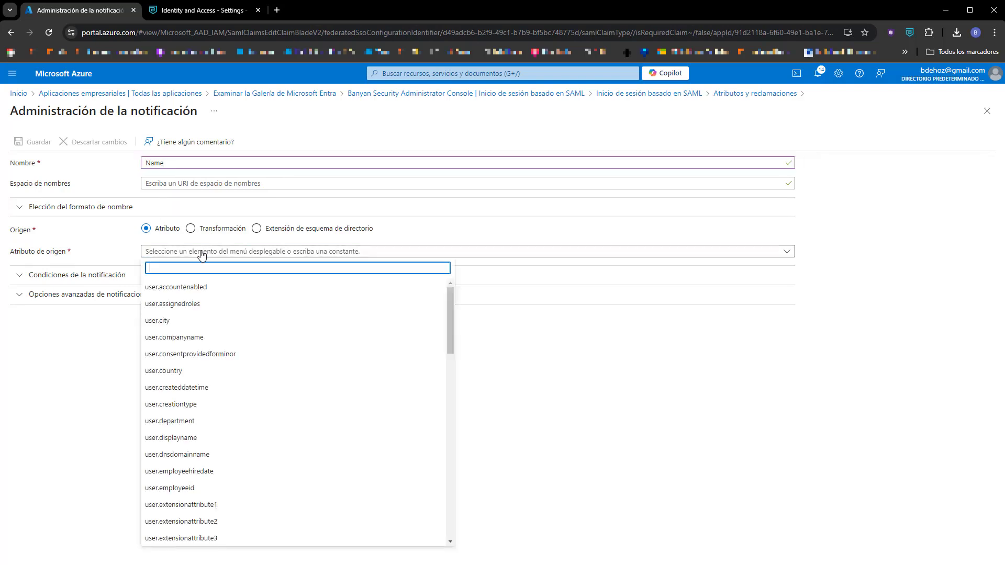
type("displ")
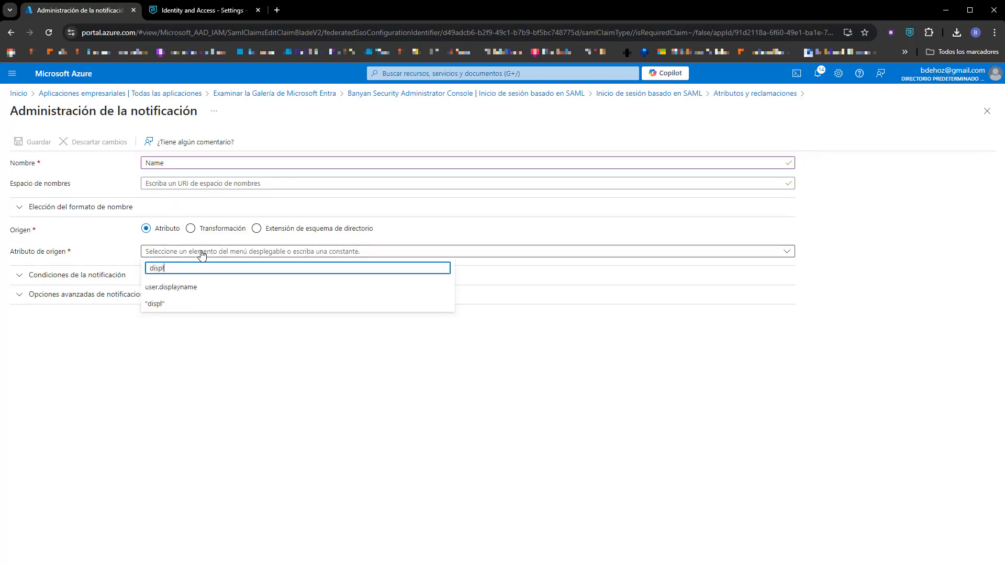
left_click(178, 287)
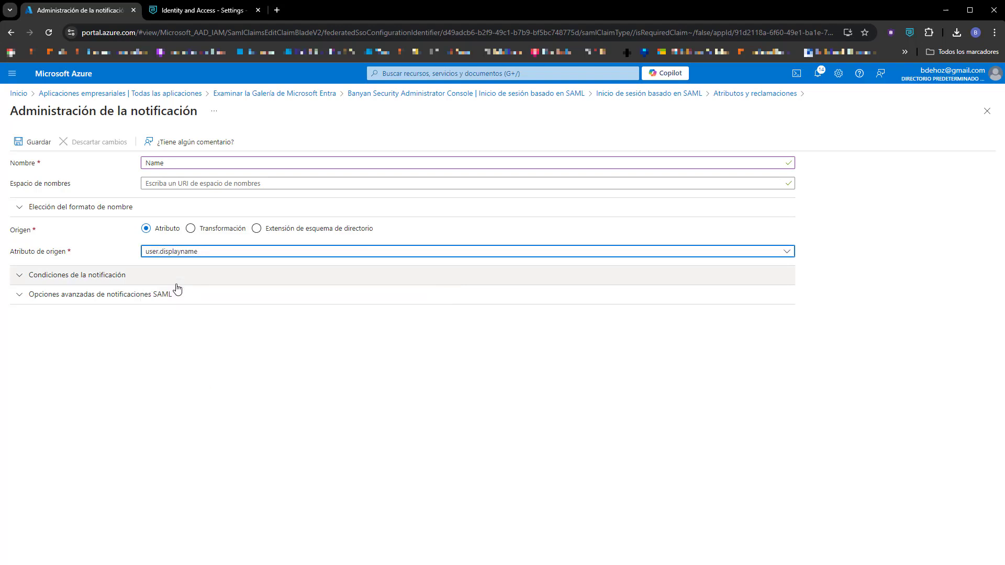
left_click(33, 141)
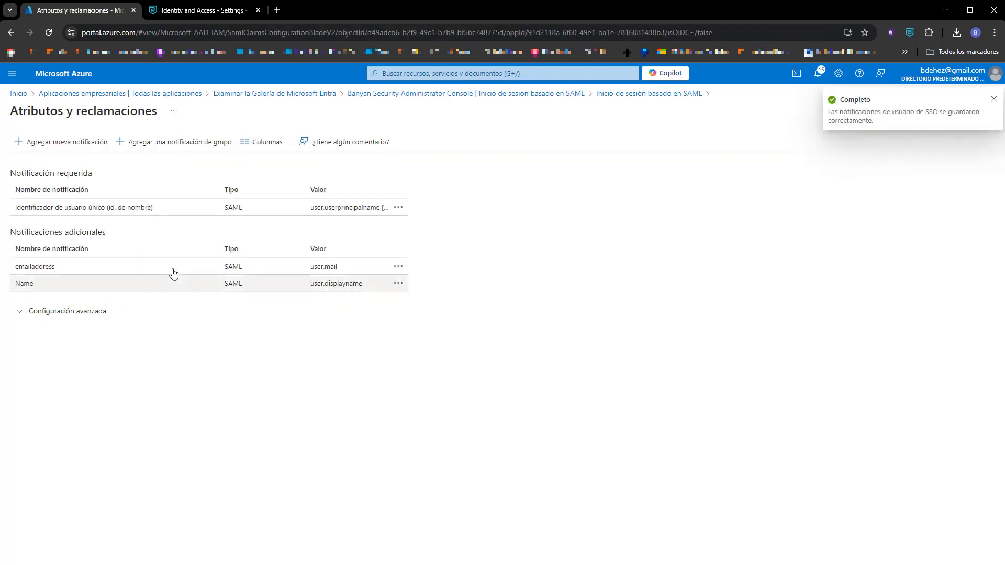
Back on the SAML sign-on page, download the Certificate (Base64).
left_click(628, 94)
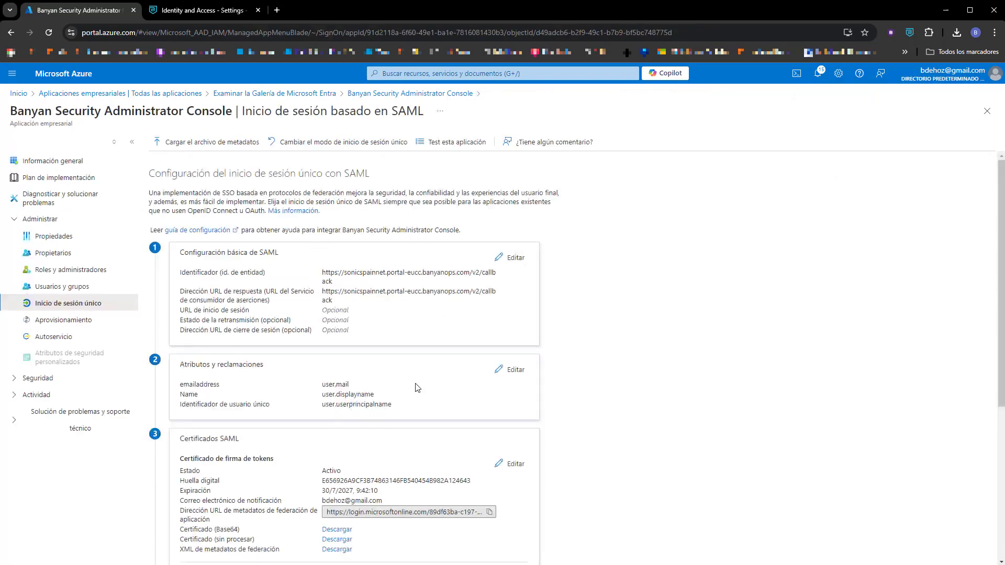
scroll(440, 380, "down", 2)
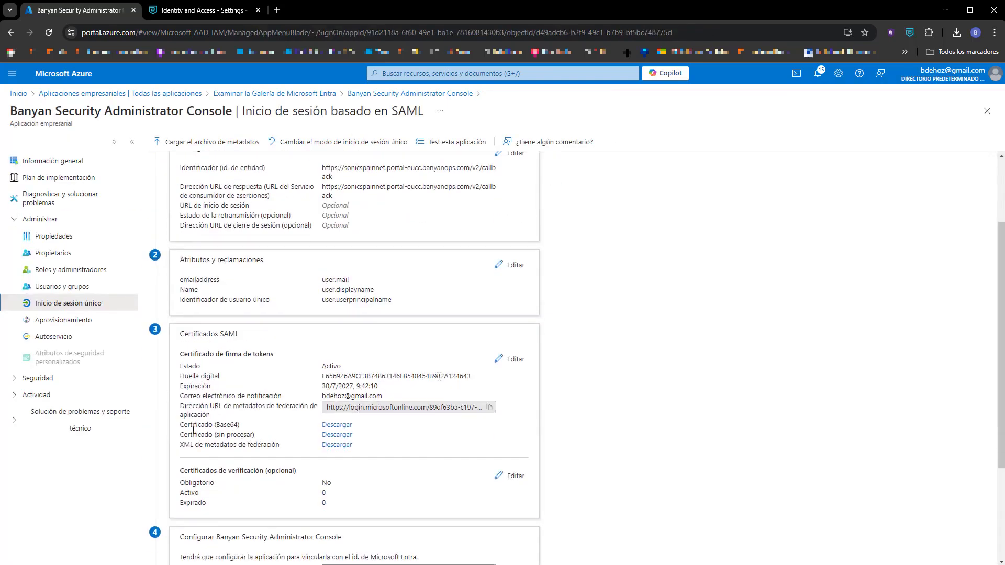
left_click(337, 426)
scroll(597, 343, "down", 3)
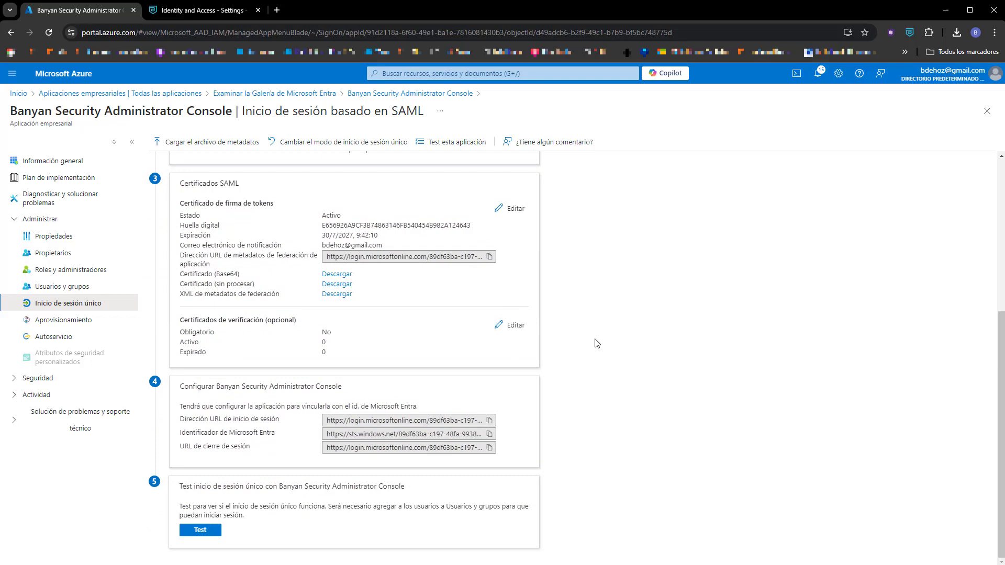
scroll(594, 343, "up", 5)
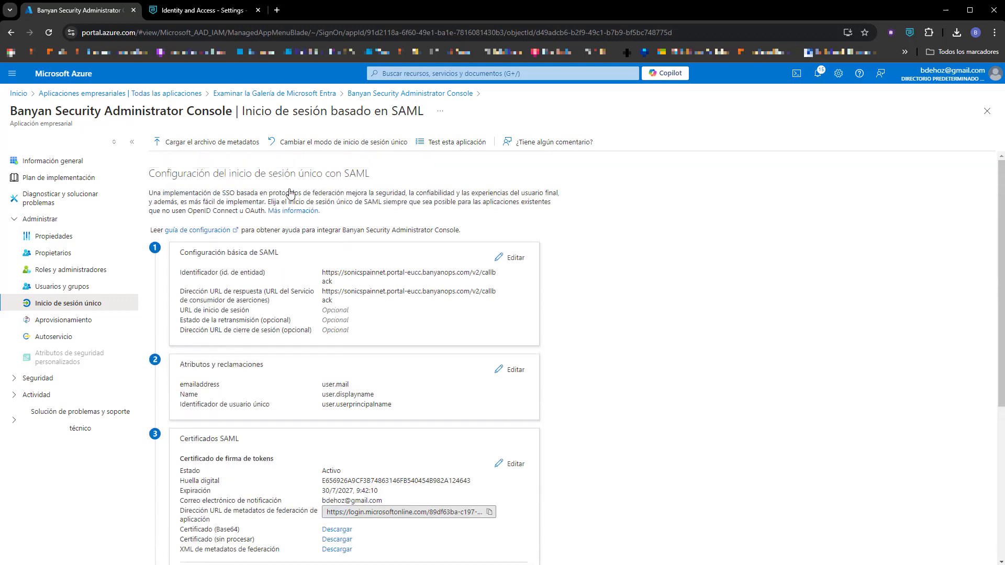
Set SonicWall's Identity Provider Protocol to SAML and edit the custom provider name.
left_click(204, 12)
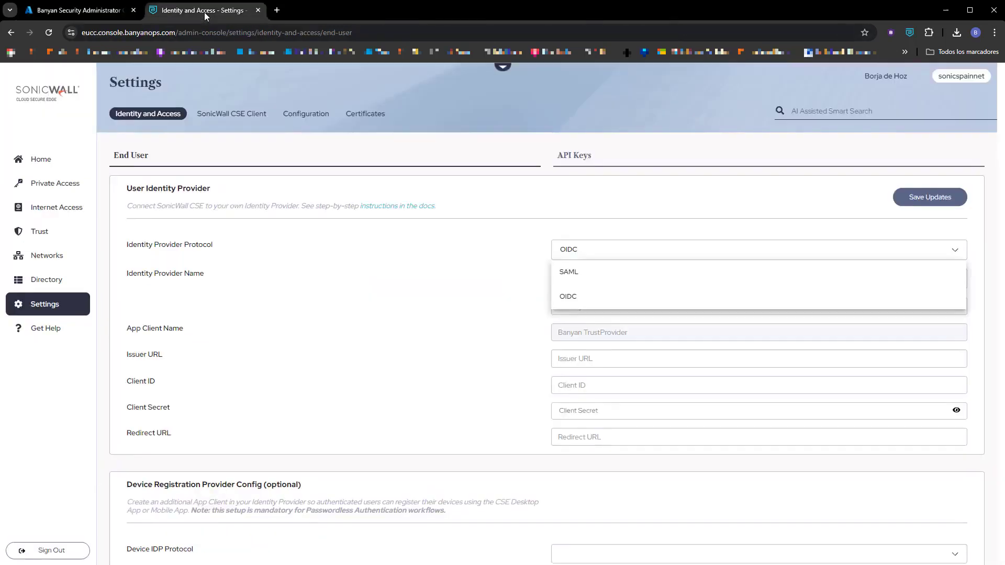
left_click(579, 274)
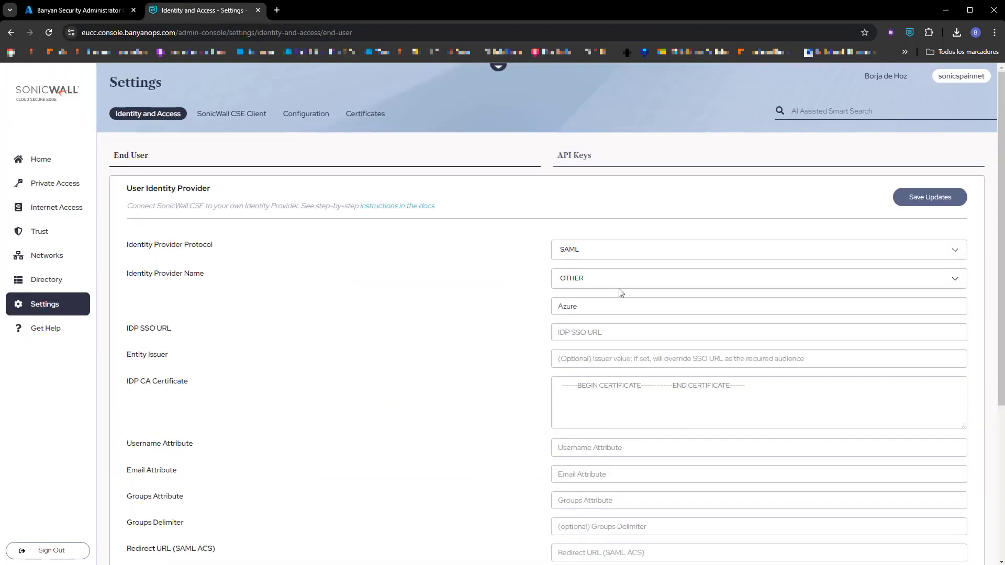
left_click(590, 307)
Copy Azure's Microsoft Entra sign-on URL into SonicWall's IDP SSO URL field.
left_click(86, 11)
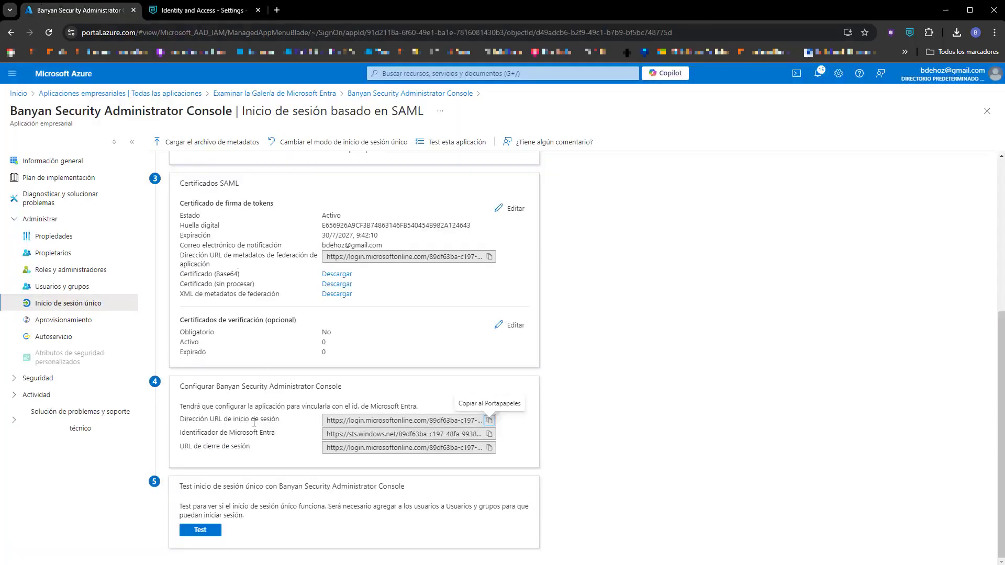
left_click(489, 421)
left_click(202, 10)
left_click(615, 330)
key("ctrl+v")
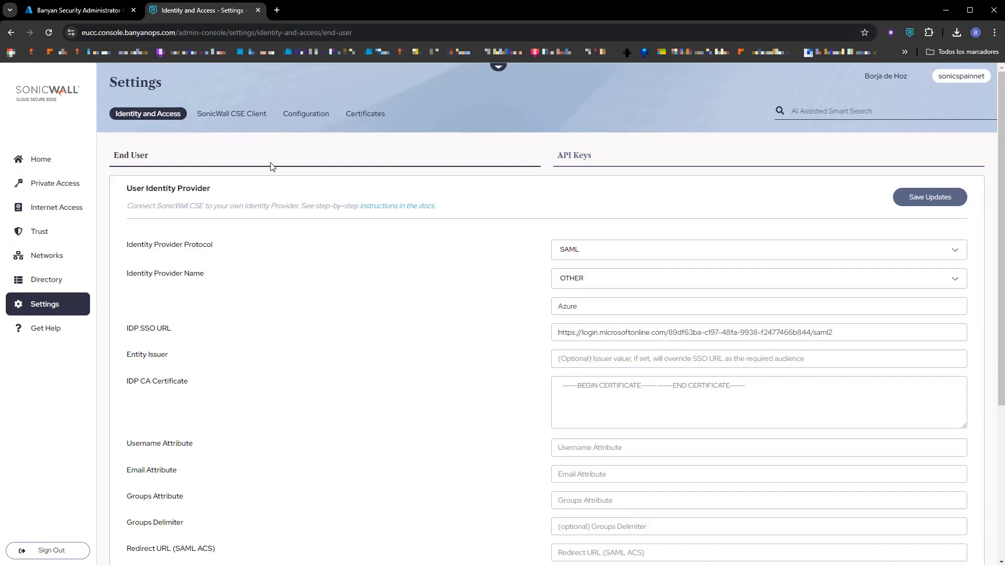
Paste the Azure app's identifier URL into SonicWall's Entity Issuer field.
left_click(89, 10)
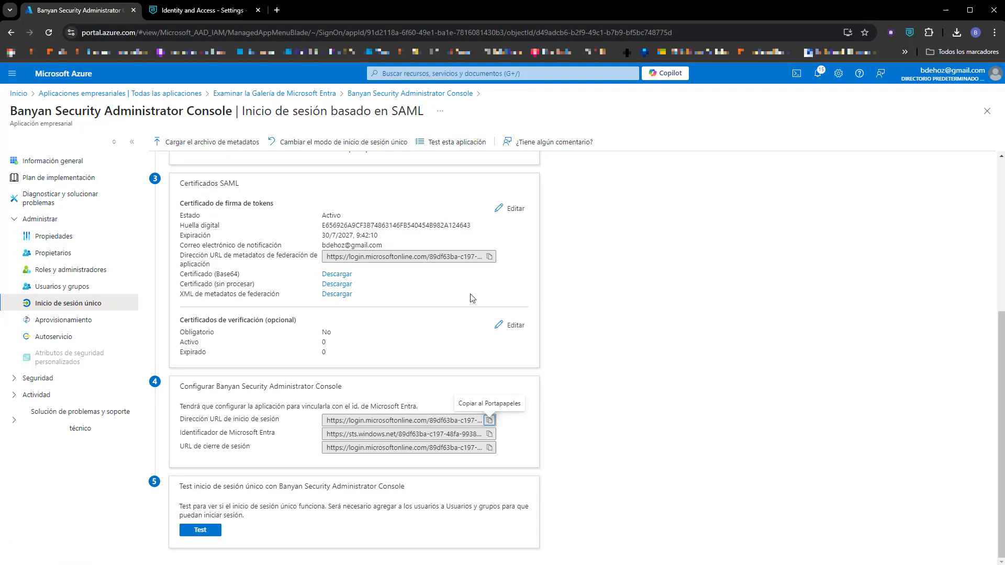
scroll(462, 345, "up", 5)
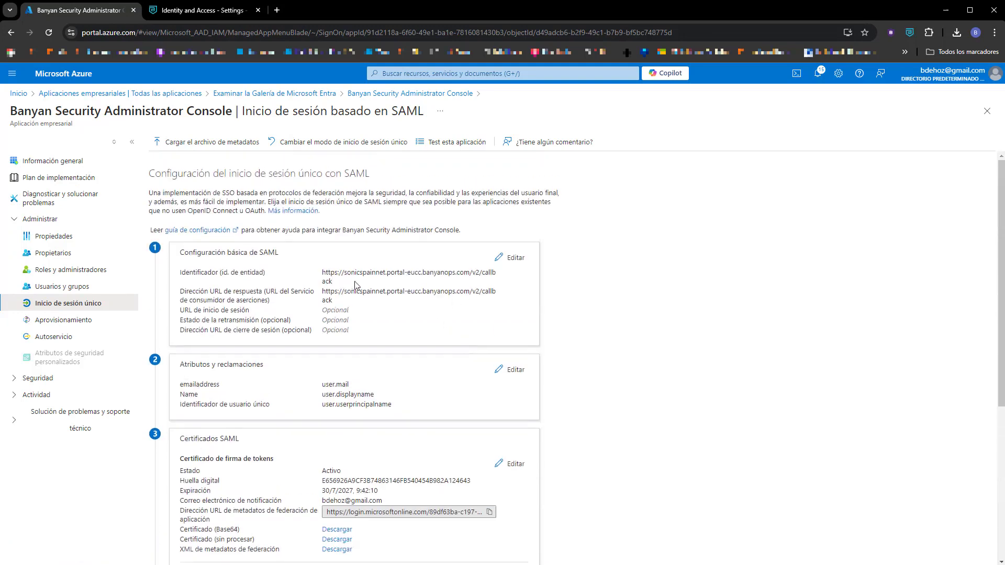
triple_click(320, 274)
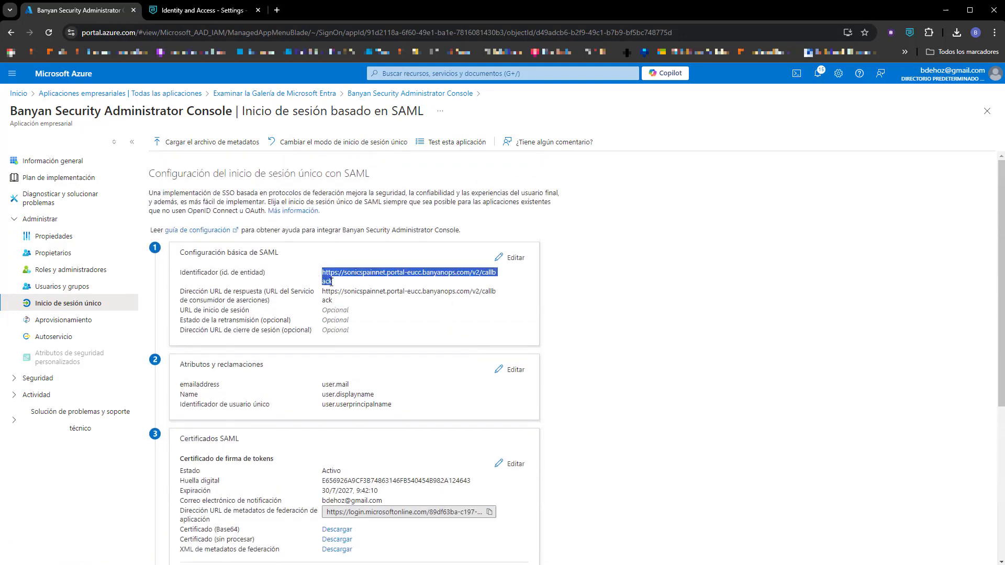
left_click(172, 12)
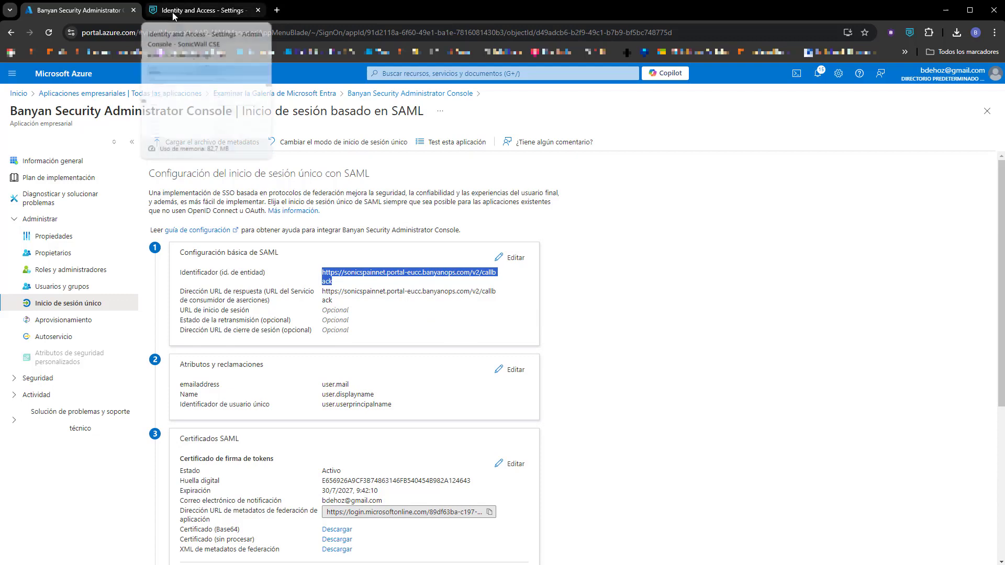
left_click(579, 359)
key("ctrl+v")
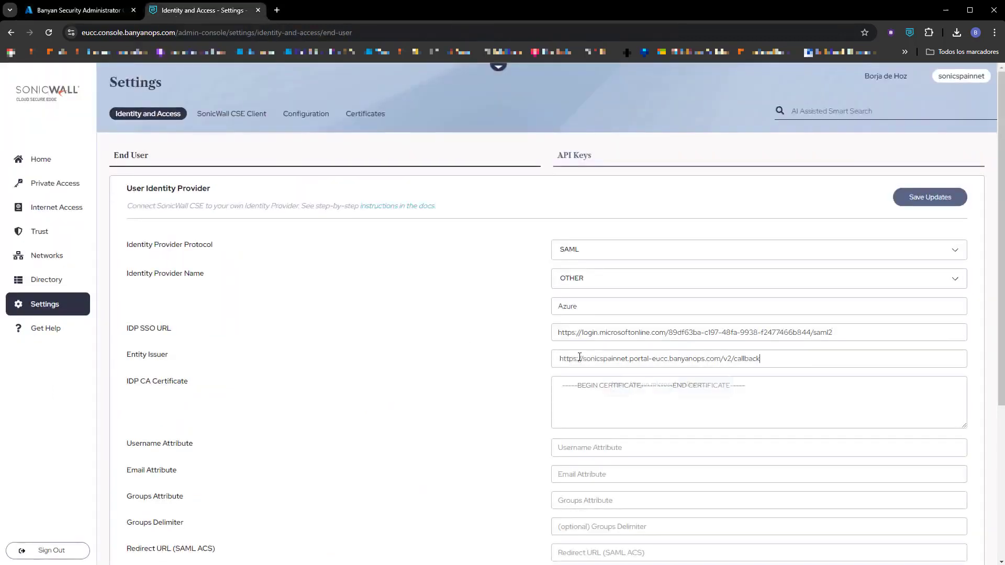
left_click(582, 396)
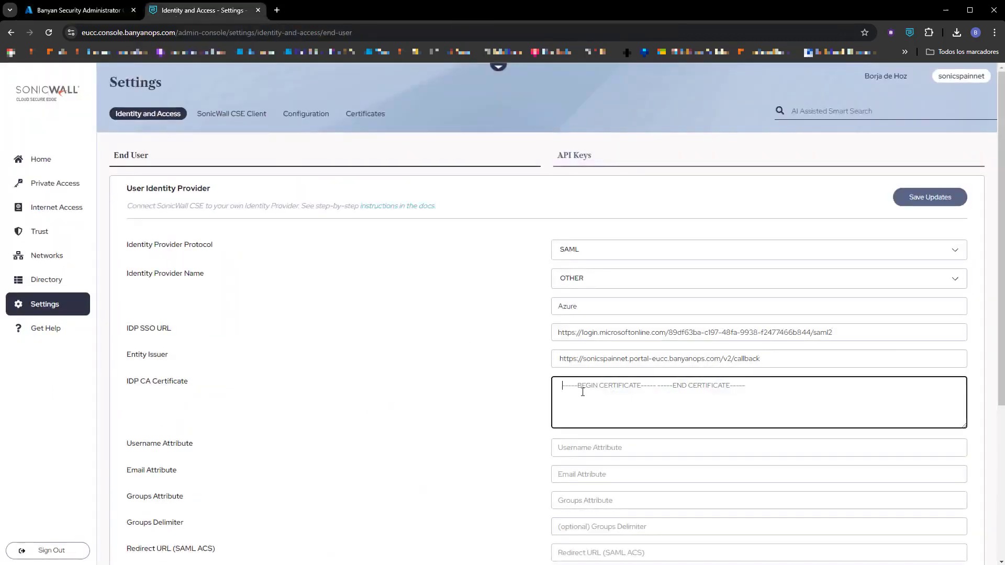
Open the downloaded Banyan .cer file in Notepad++ and paste its text into IDP CA Certificate.
left_click(956, 33)
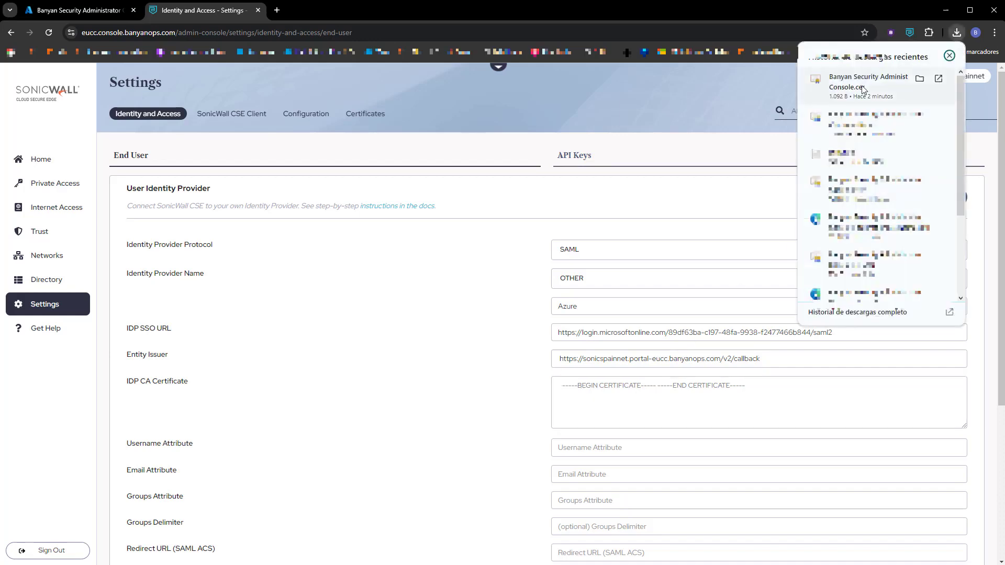
left_click(920, 78)
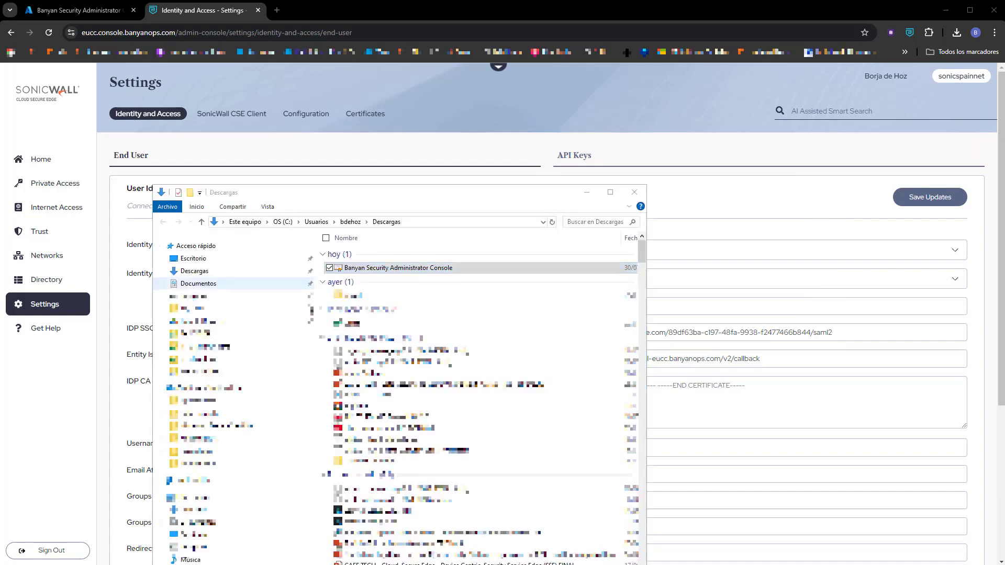
right_click(378, 272)
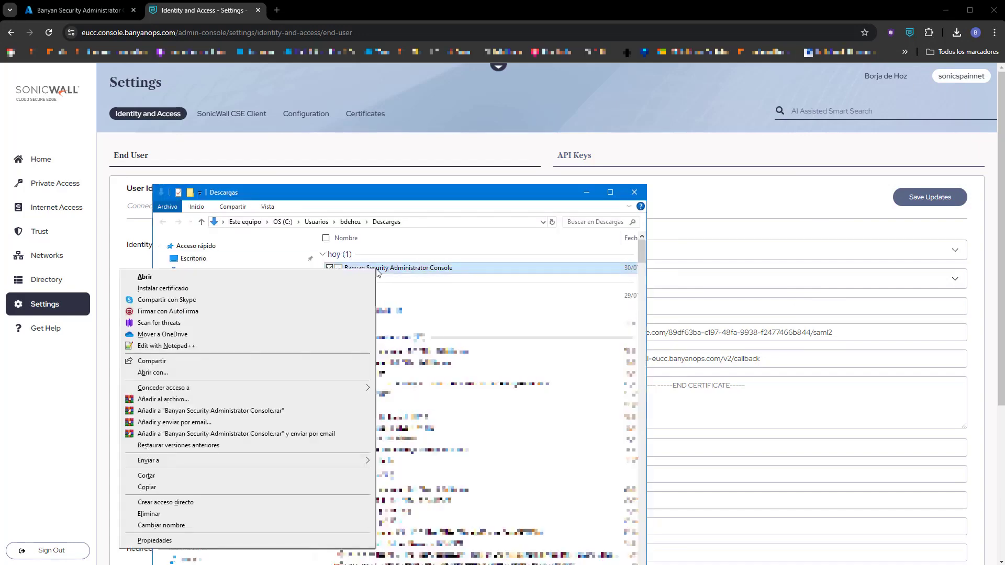
left_click(199, 348)
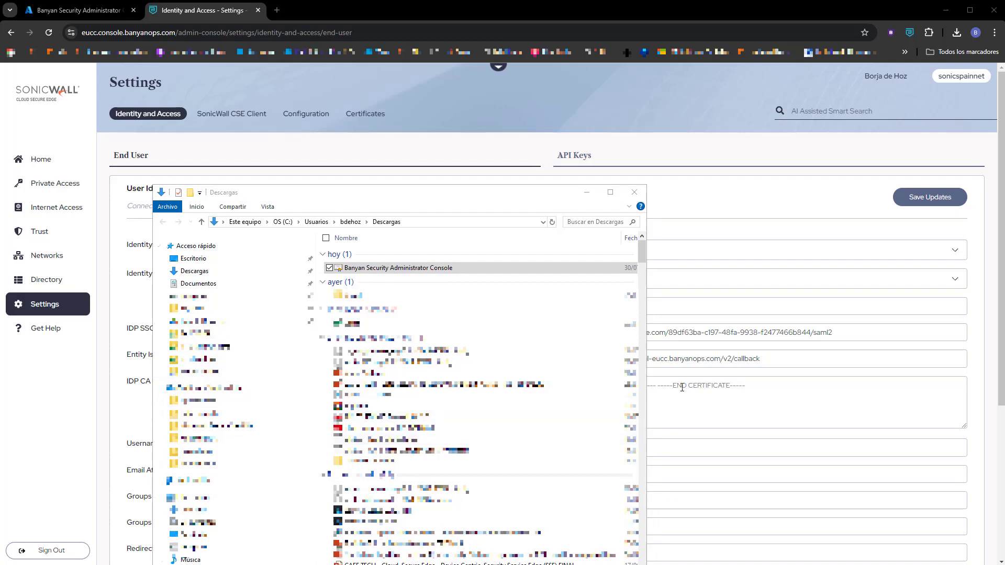
left_click(681, 393)
key("ctrl+v")
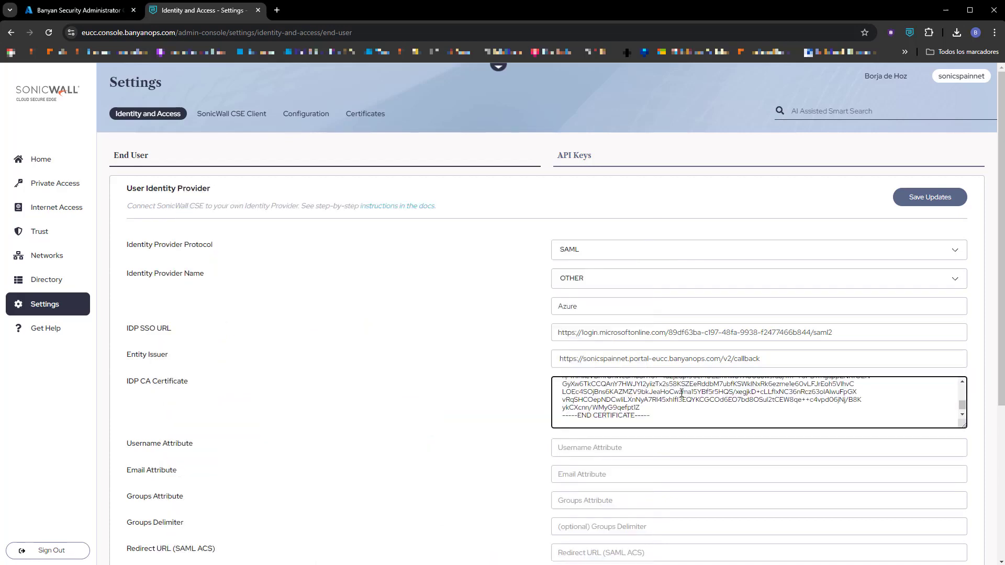
Set the Username, Email and Groups attributes to Name, emailaddress and Grupo.
left_click(632, 449)
type("Name")
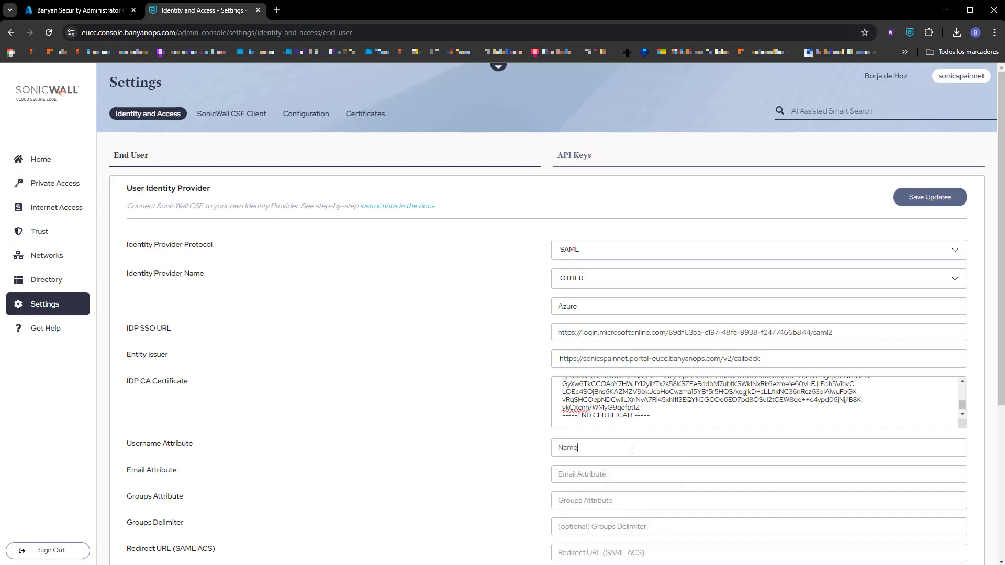
key("Tab")
type("emailad")
type("dress")
type("Grupo")
key("BackSpace")
key("BackSpace")
type("po")
Copy the Entity Issuer callback URL and paste it as the Redirect URL (SAML ACS).
left_click_drag(782, 362, 438, 364)
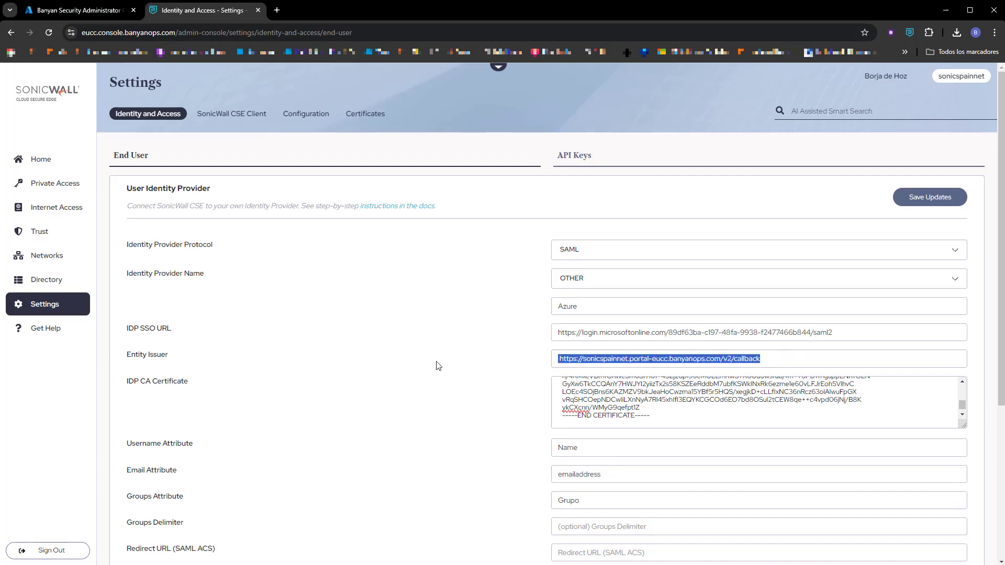
left_click(599, 527)
key("ctrl+v")
scroll(456, 480, "down", 1)
Set the device registration IDP protocol to SAML, name to OTHER, and enter Azure.
scroll(457, 480, "down", 4)
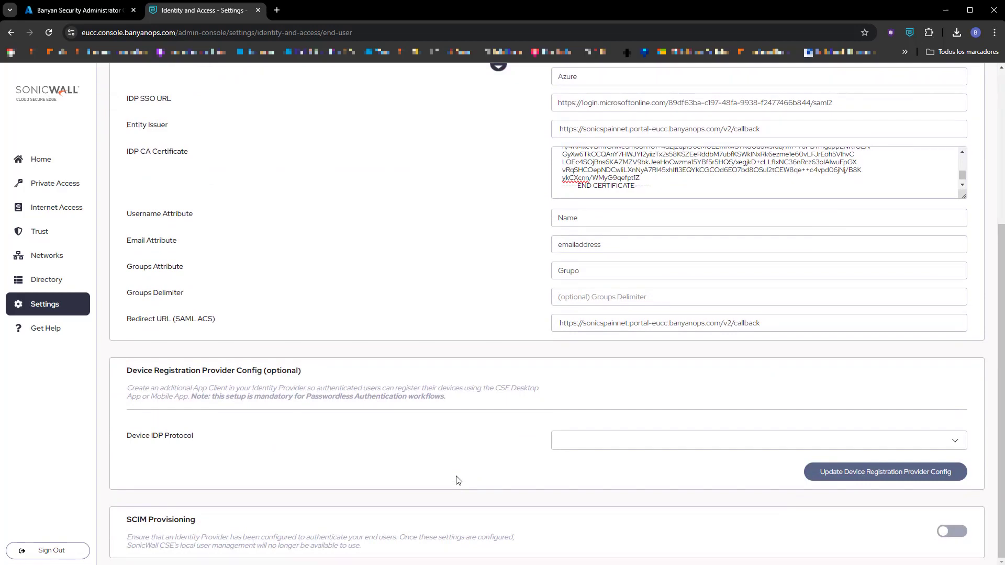
left_click(579, 448)
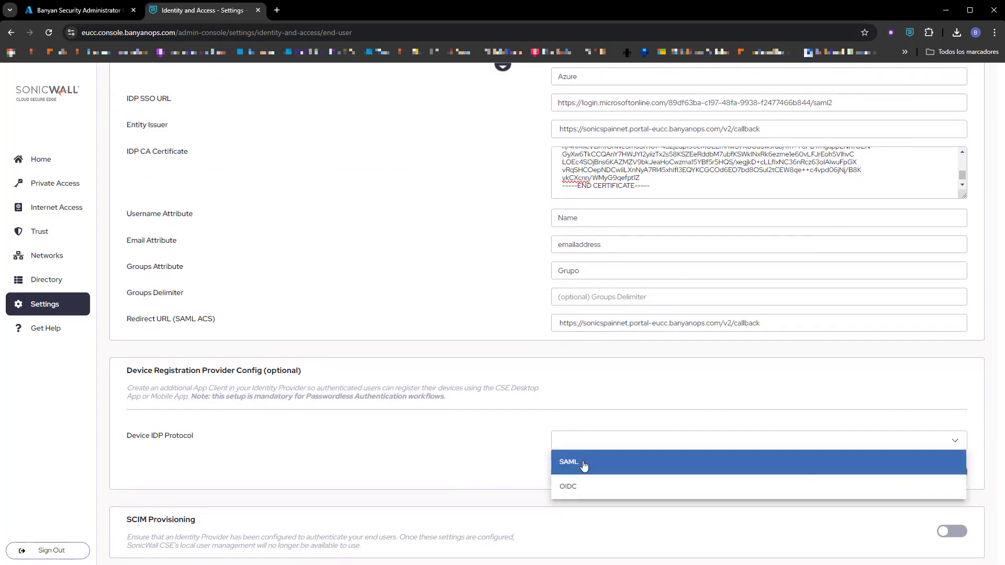
left_click(584, 463)
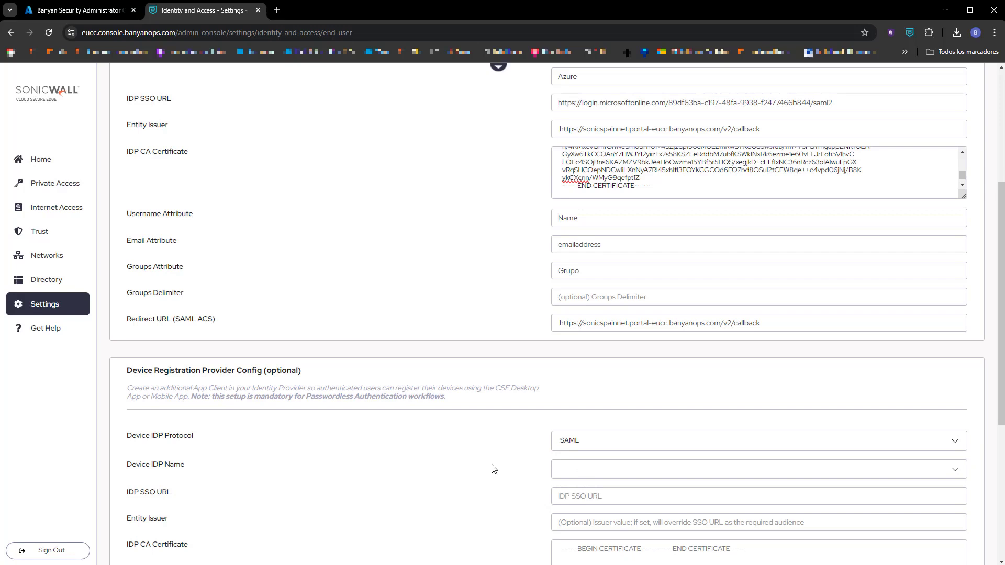
left_click(601, 472)
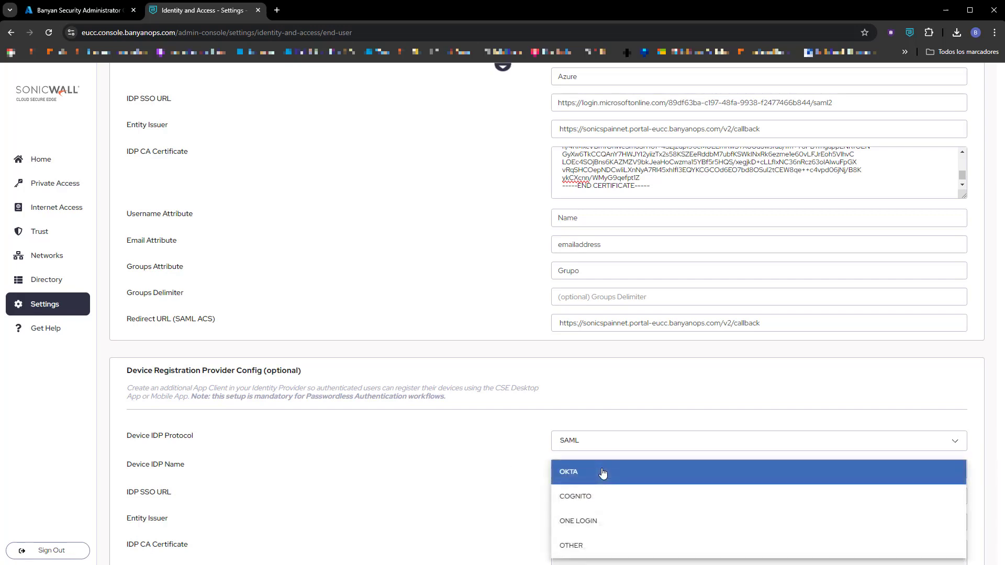
left_click(570, 545)
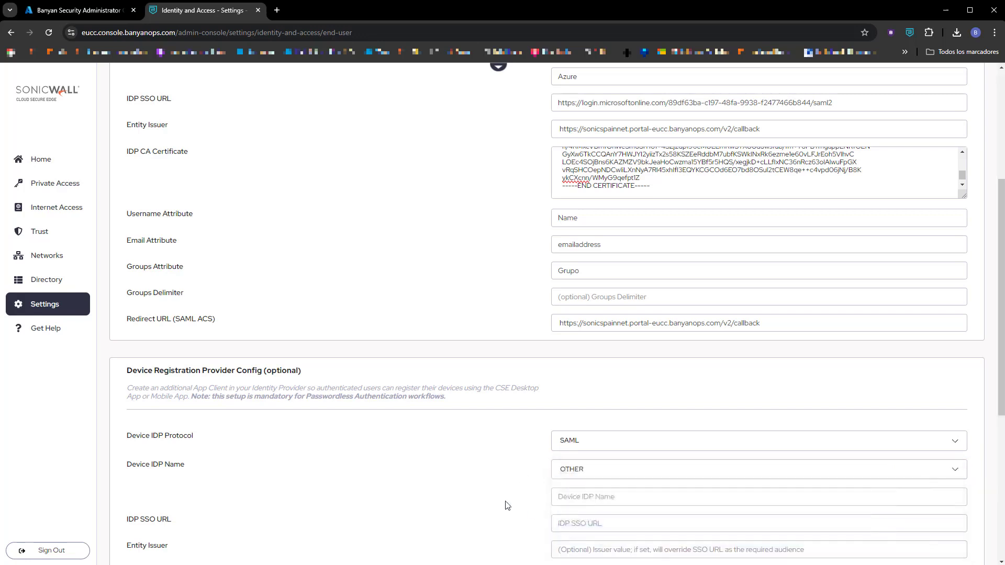
left_click(569, 496)
type("Azure")
Copy the Microsoft login SSO URL and callback Entity Issuer into the device registration fields.
scroll(414, 528, "up", 5)
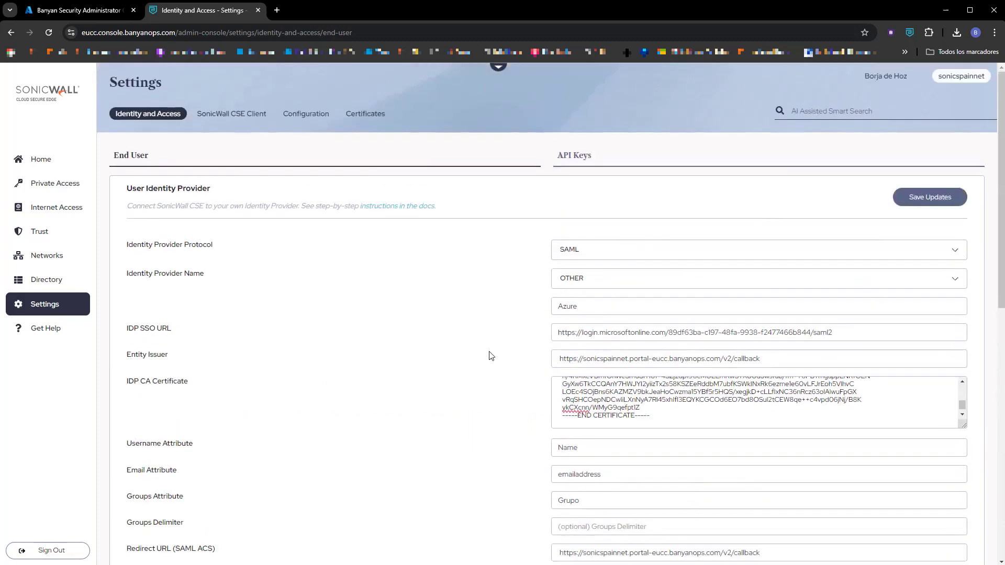
left_click_drag(856, 330, 460, 336)
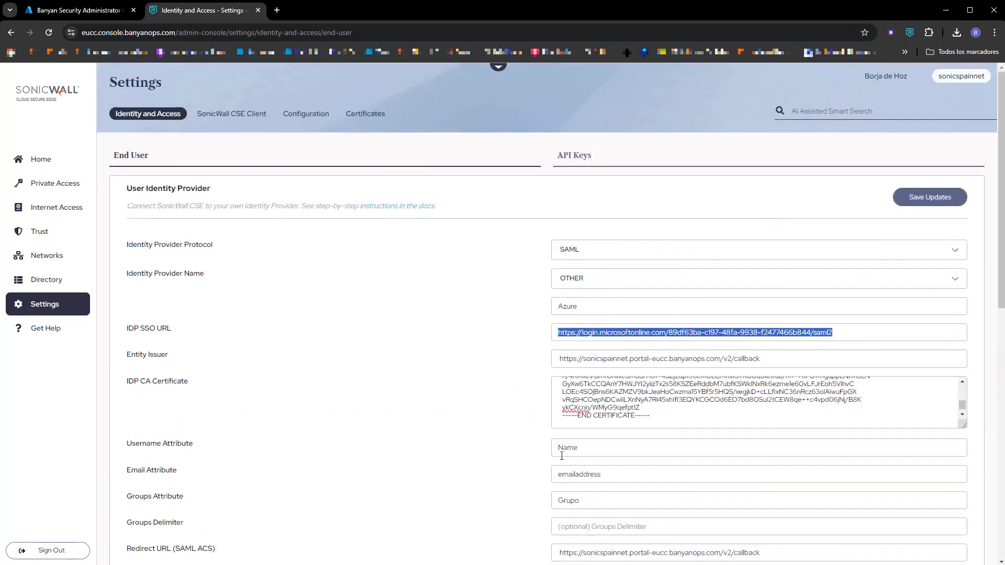
scroll(565, 458, "down", 5)
left_click(597, 491)
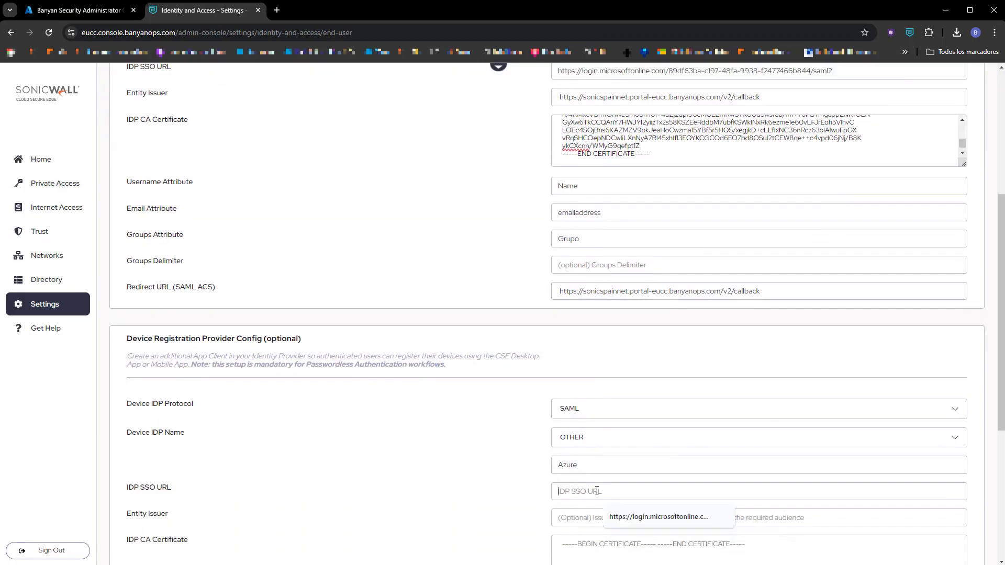
key("ctrl+v")
scroll(512, 511, "up", 4)
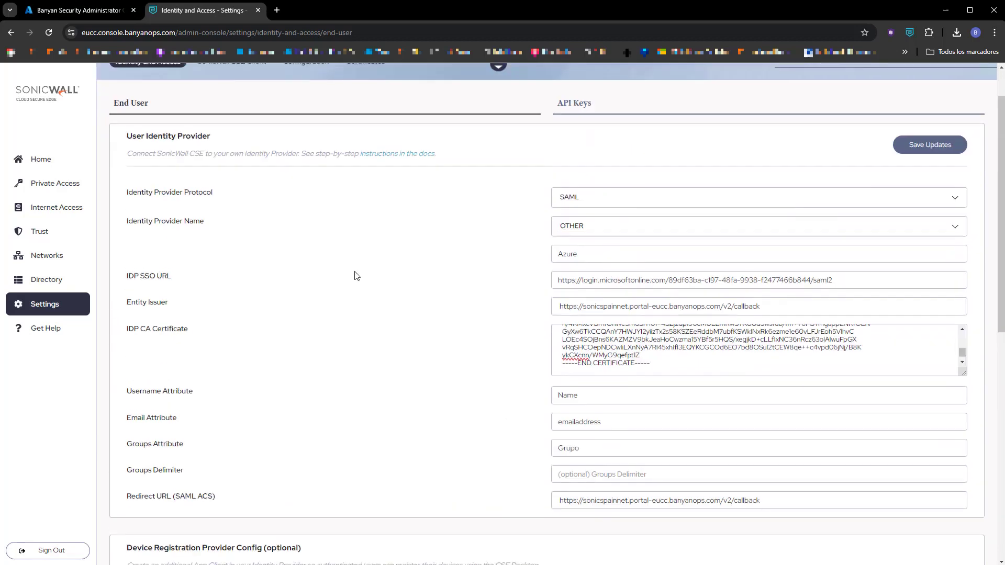
left_click_drag(780, 306, 496, 306)
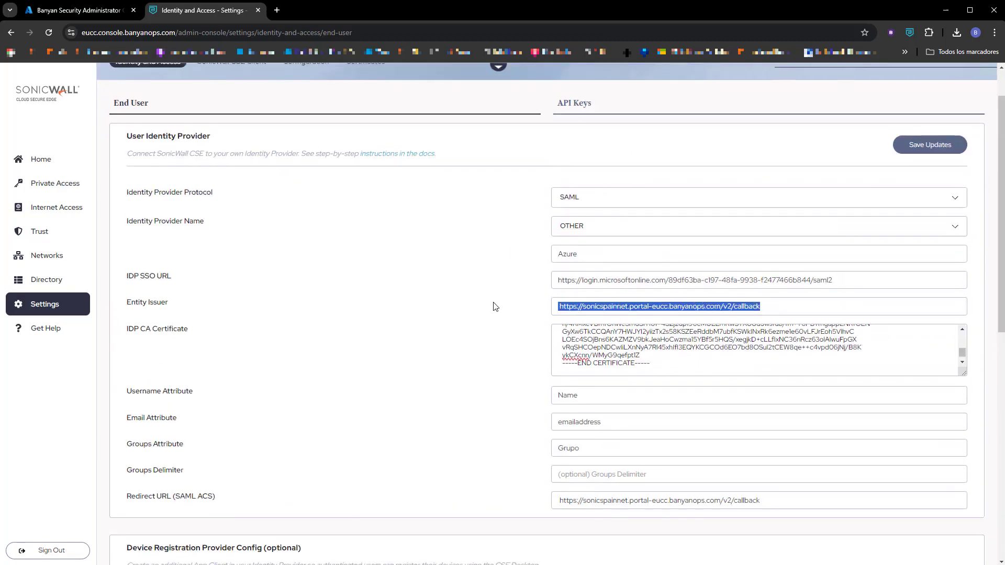
scroll(508, 438, "down", 6)
left_click(592, 412)
key("ctrl+v")
Copy the user IDP certificate into the device IDP CA Certificate field.
scroll(539, 336, "up", 6)
scroll(649, 363, "down", 3)
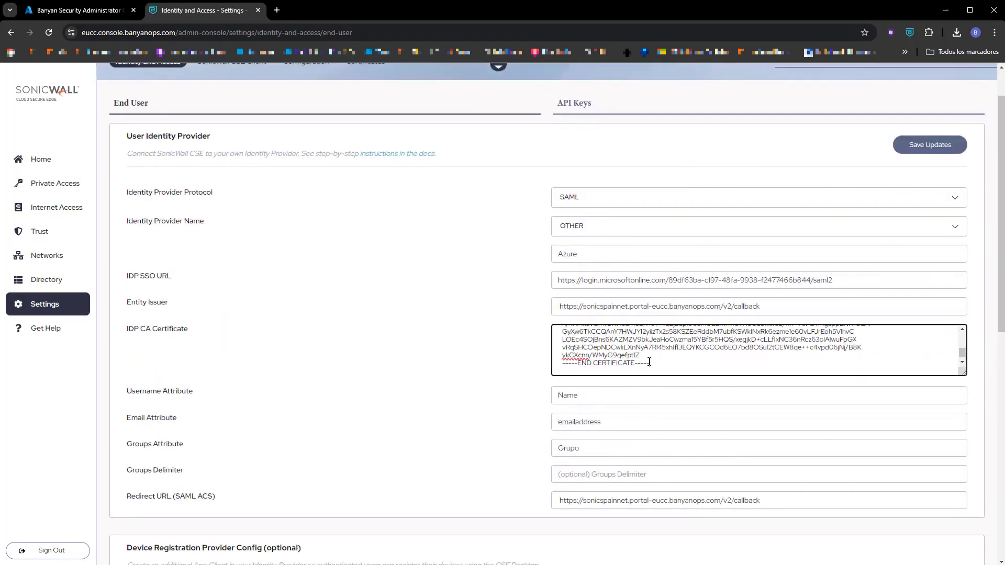
key("ctrl+a")
scroll(490, 462, "down", 5)
left_click(580, 493)
key("ctrl+v")
scroll(471, 475, "down", 4)
Set device attributes Name, emailaddress and Grupo, and submit the device registration config.
left_click(570, 346)
type("Name")
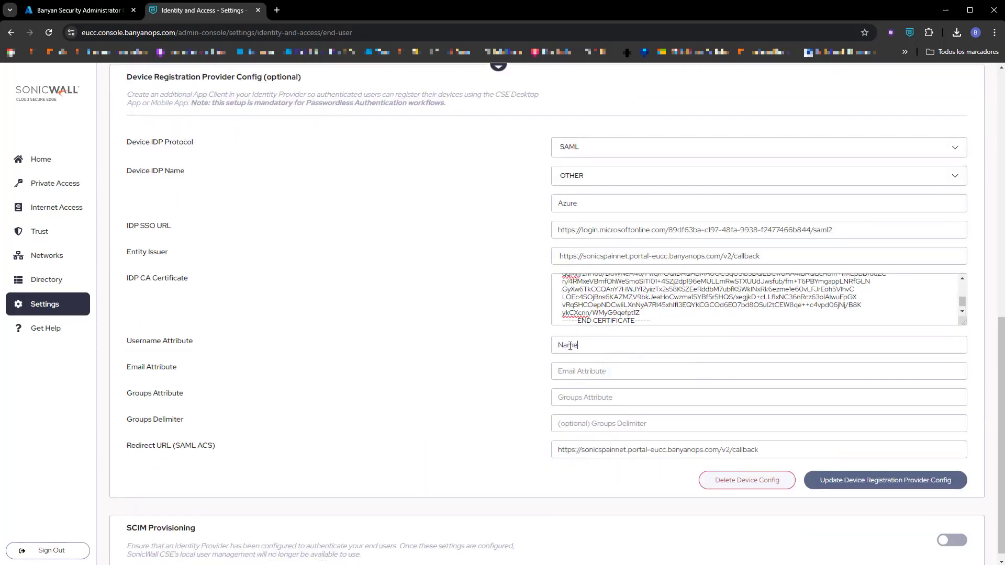
key("Tab")
type("e")
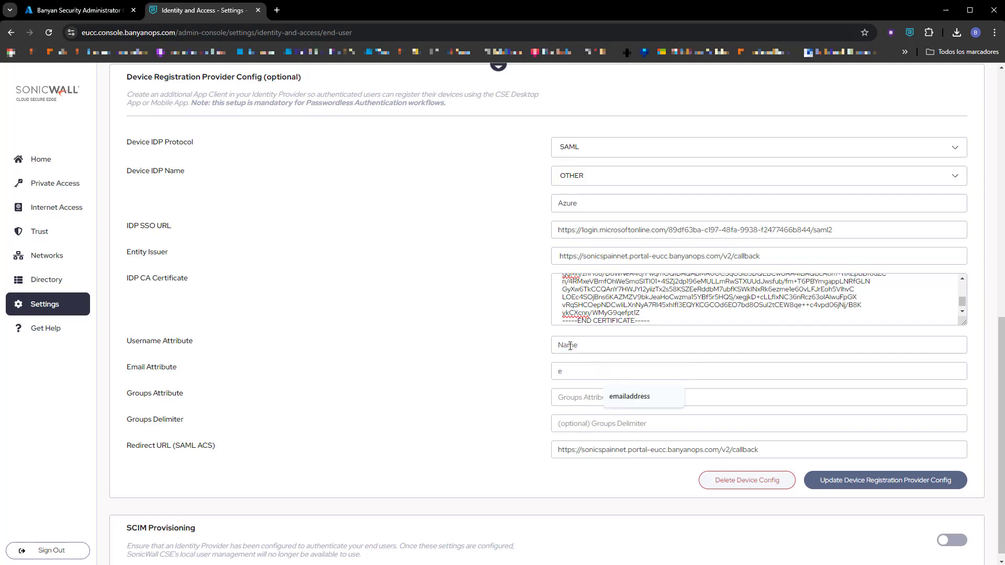
type("mailaddress")
key("Tab")
type("Grupo")
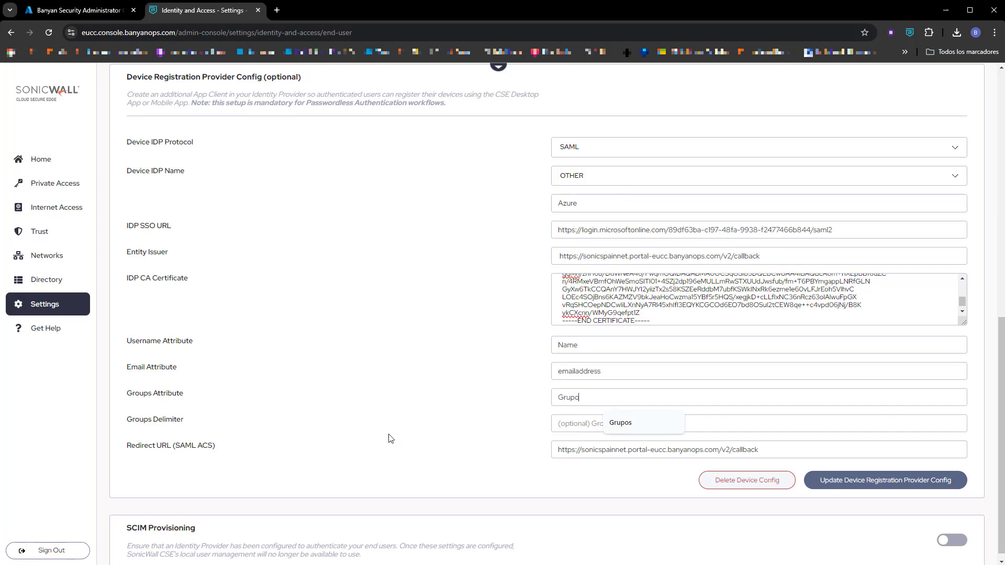
left_click(871, 489)
Confirm the device registration update, save and confirm the identity provider config, then switch to CSE App.
left_click(631, 349)
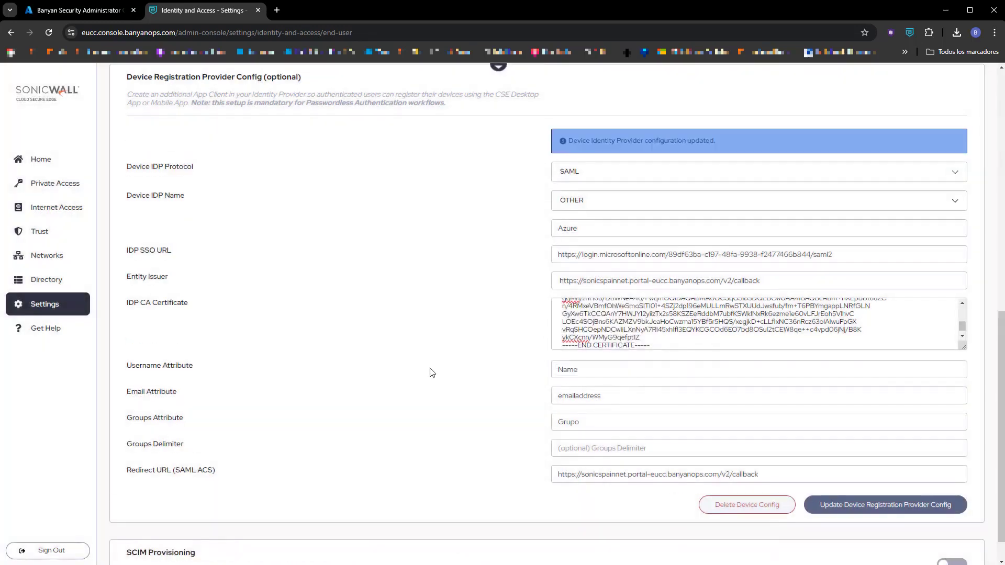
scroll(576, 335, "up", 7)
scroll(688, 269, "up", 3)
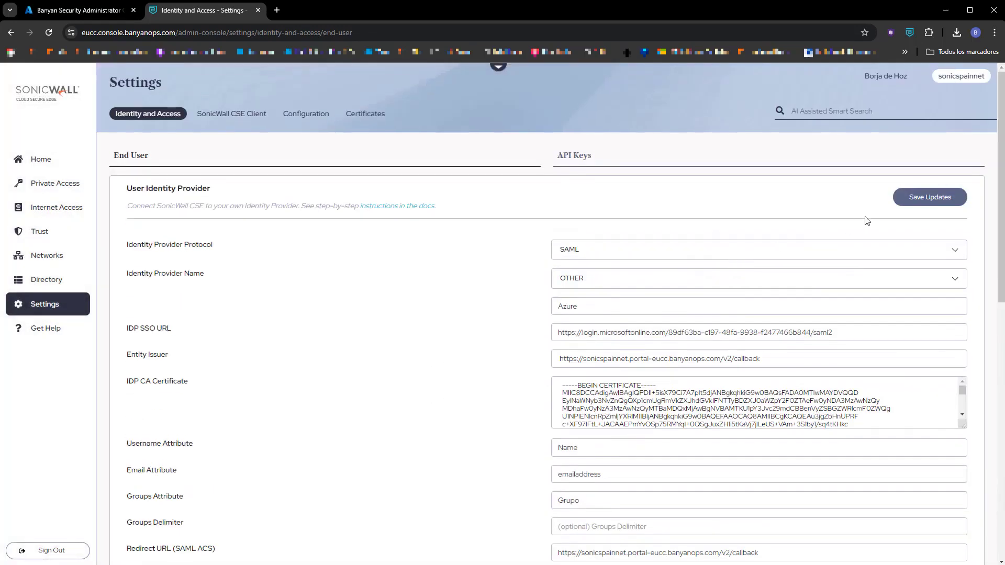
left_click(930, 198)
left_click(627, 343)
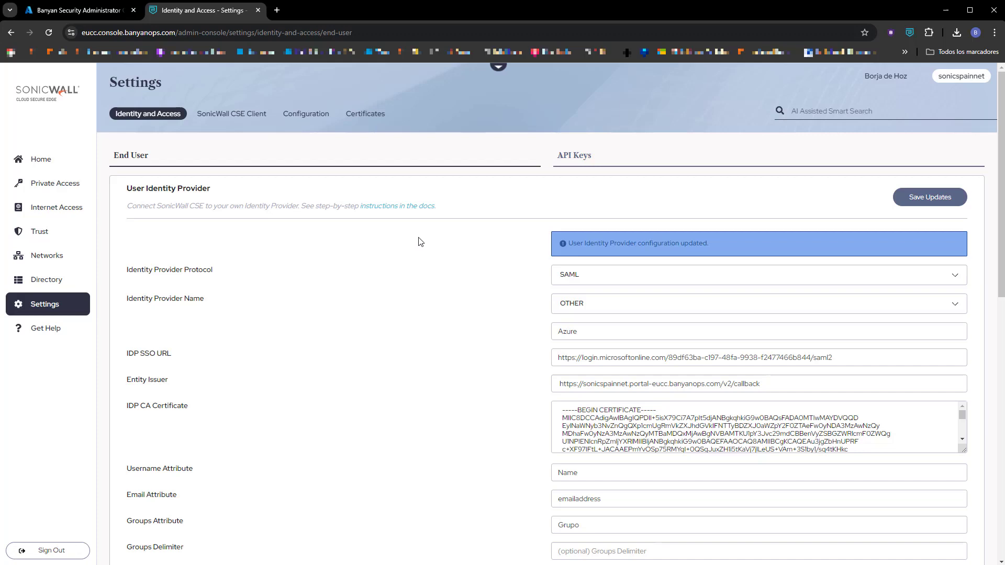
key("alt+Tab")
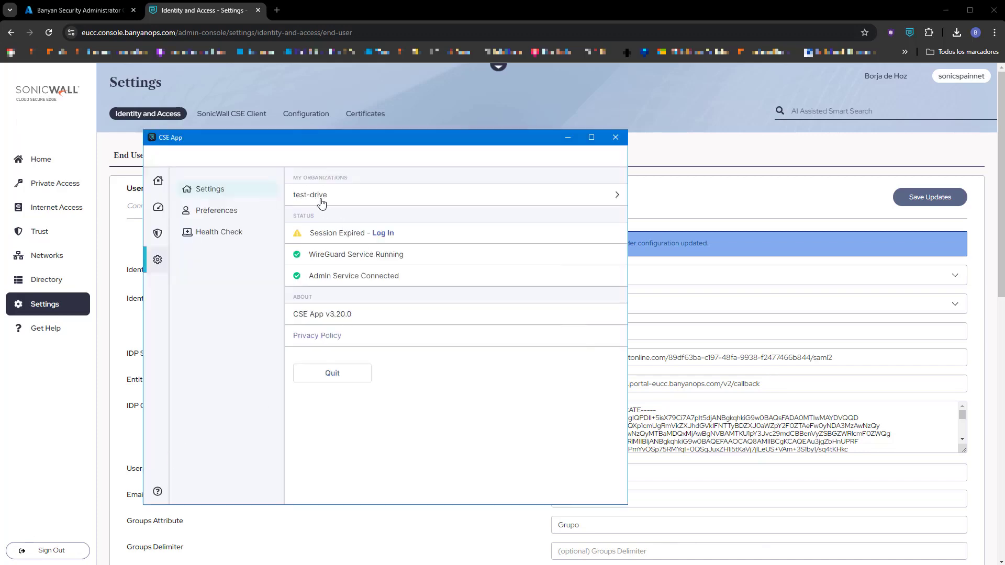
Add organization sonicspainnet via invite code in CSE App and sign in with the first Microsoft account.
left_click(321, 201)
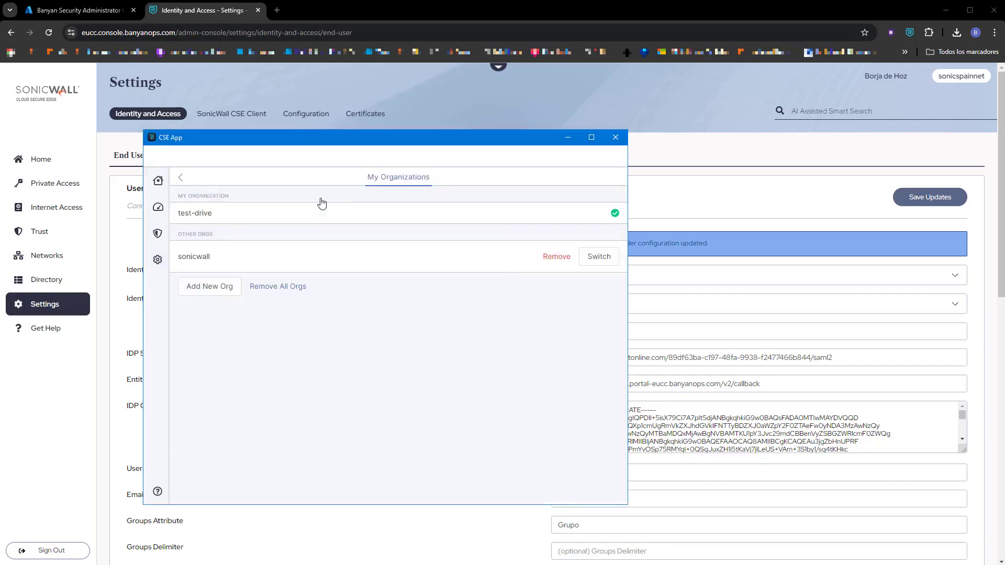
left_click(213, 295)
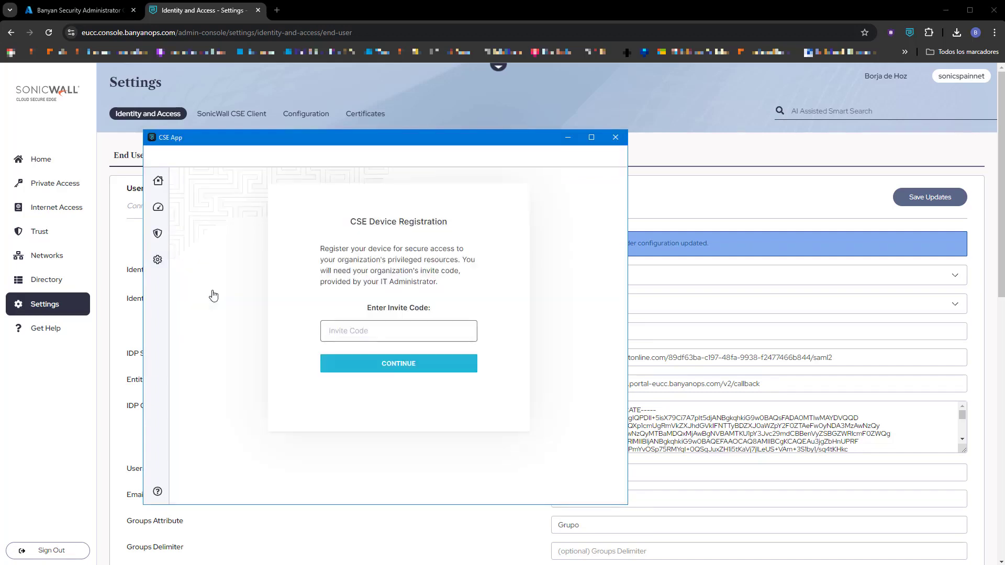
type("sonic")
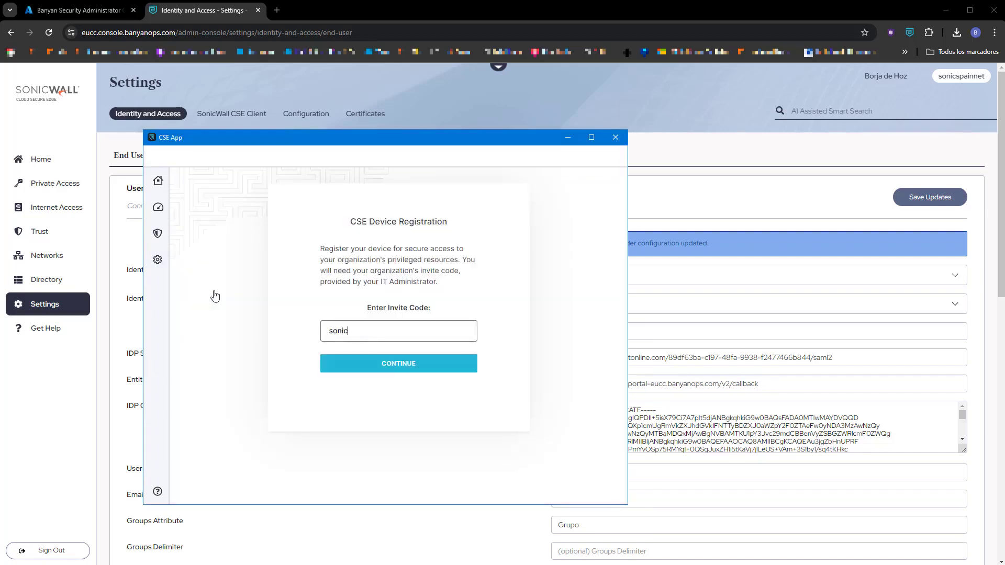
type("spainnet")
key("Return")
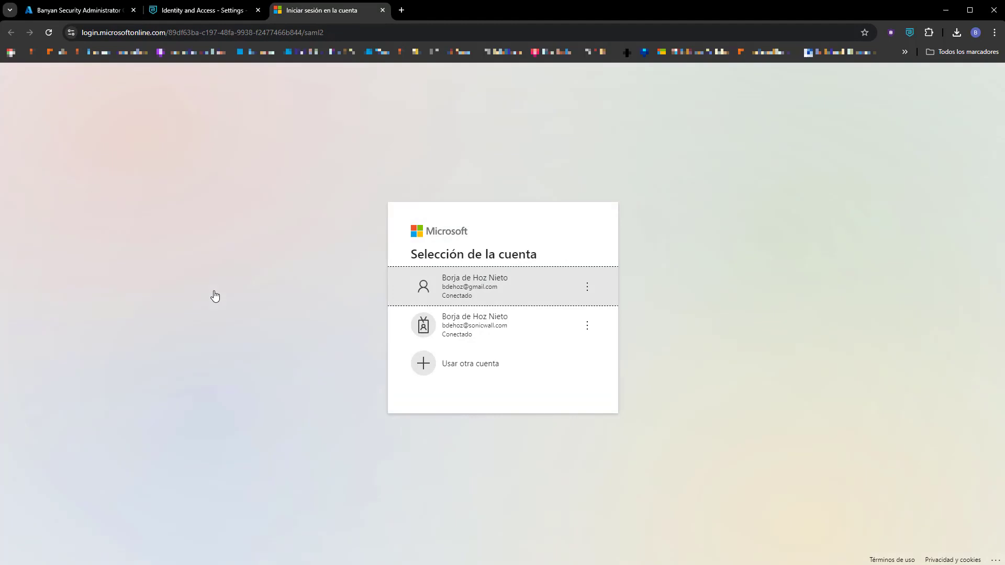
left_click(454, 284)
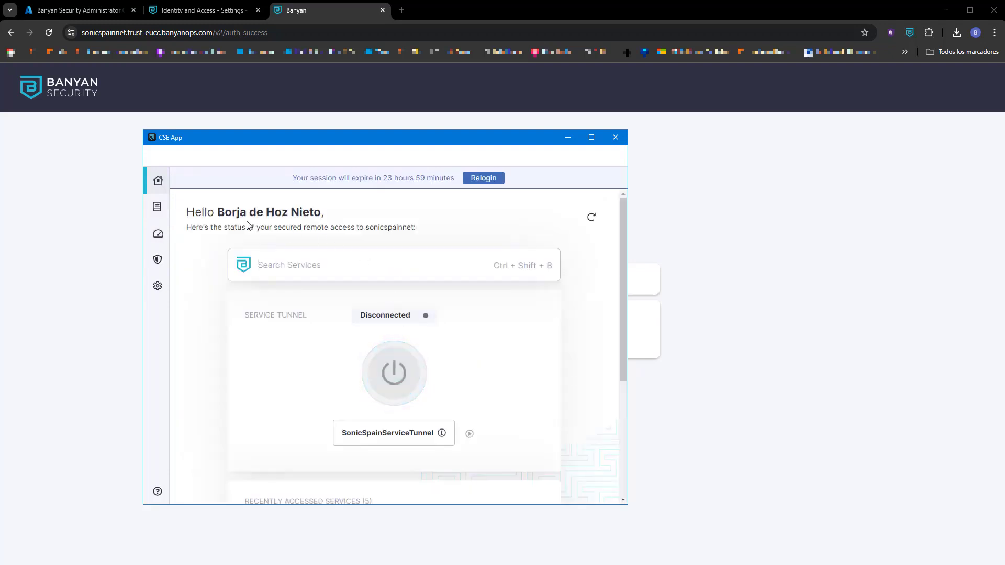
Open the NSM service from Recently Accessed Services on the CSE App dashboard.
left_click_drag(204, 212, 324, 212)
left_click(324, 212)
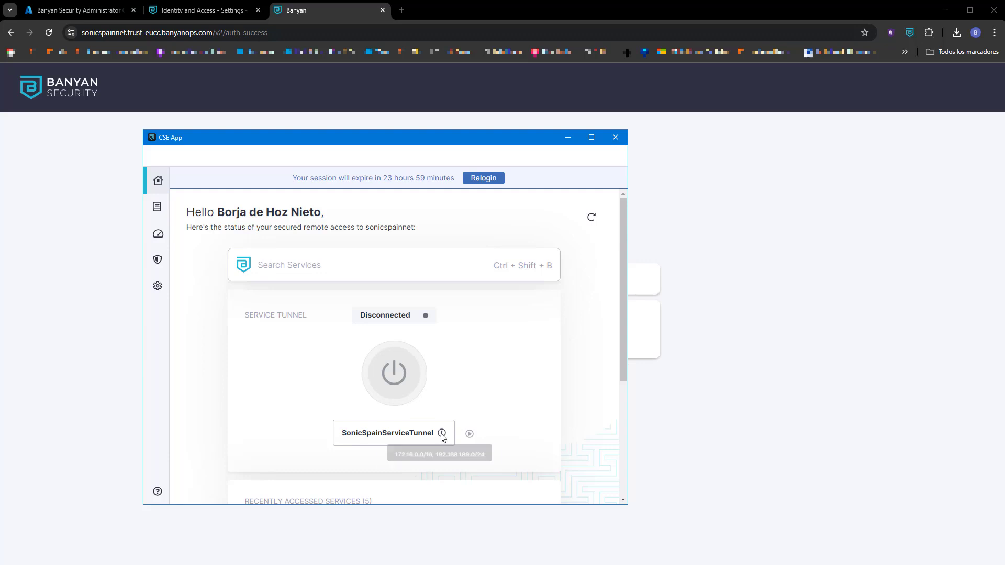
scroll(493, 415, "down", 3)
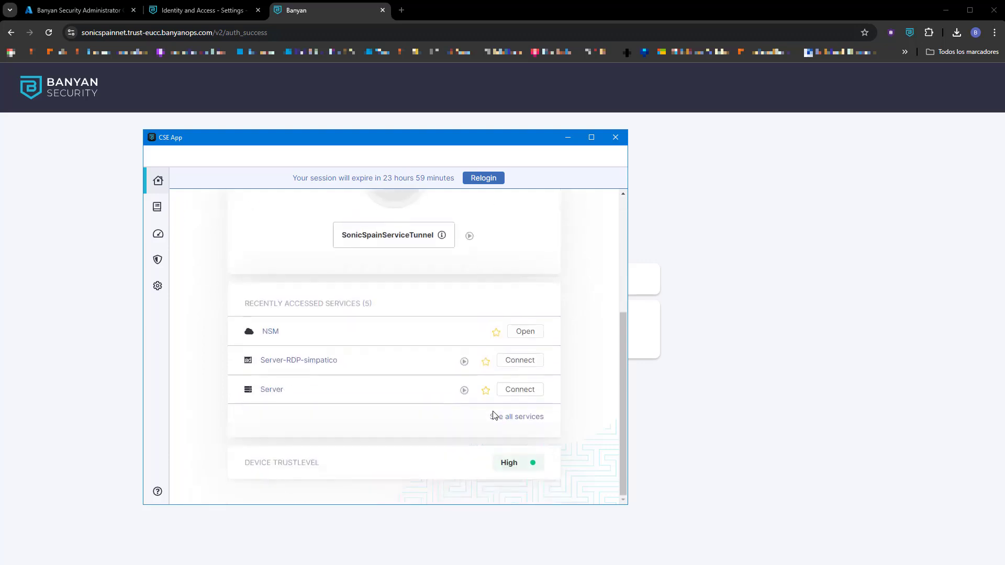
left_click(530, 332)
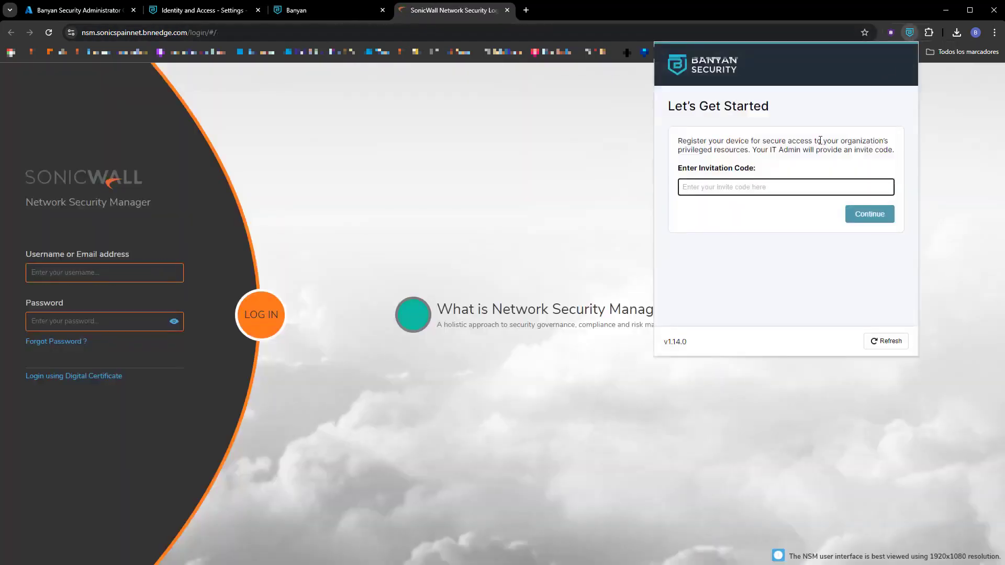
type("so")
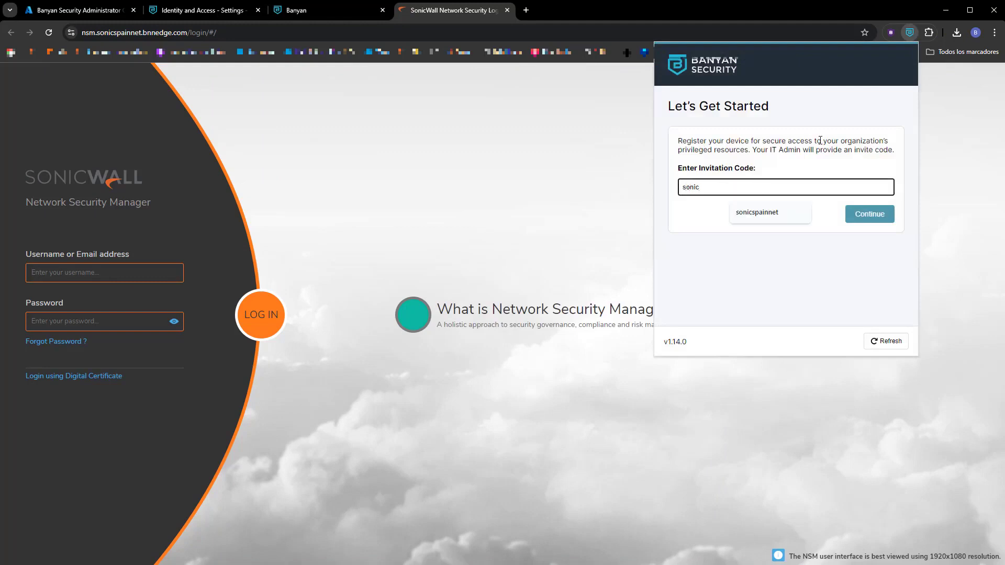
type("nic")
left_click(764, 212)
left_click(858, 216)
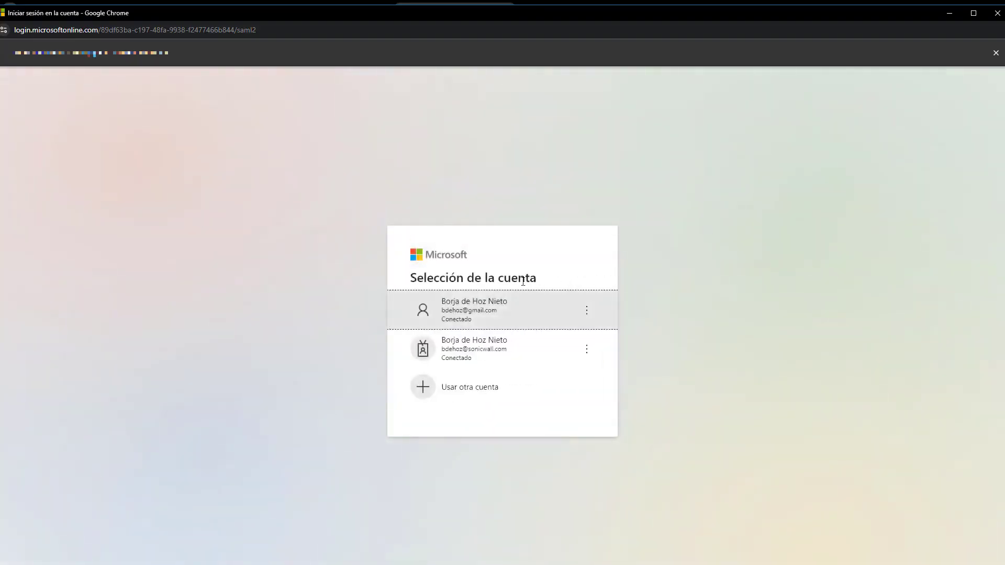
left_click(473, 302)
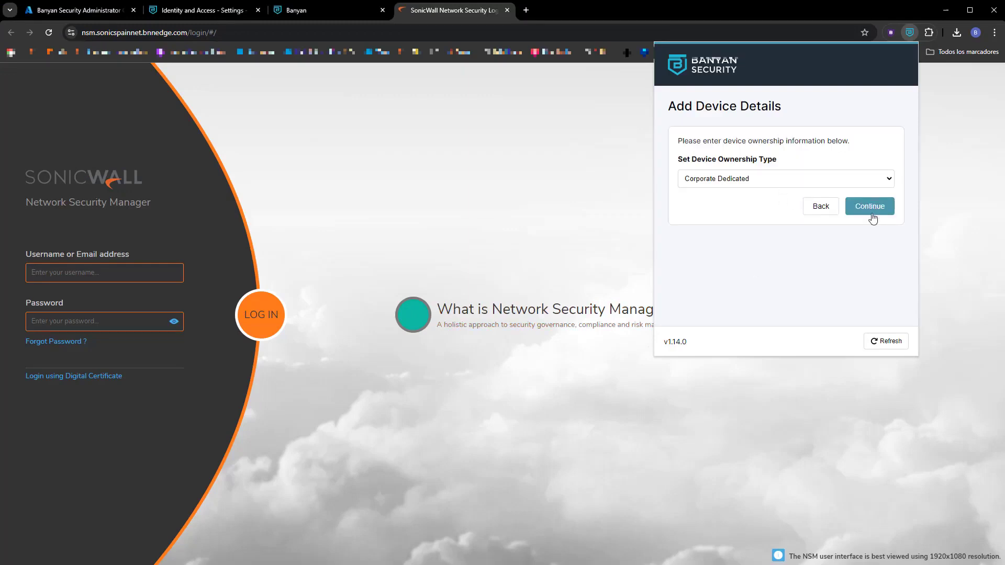
left_click(873, 206)
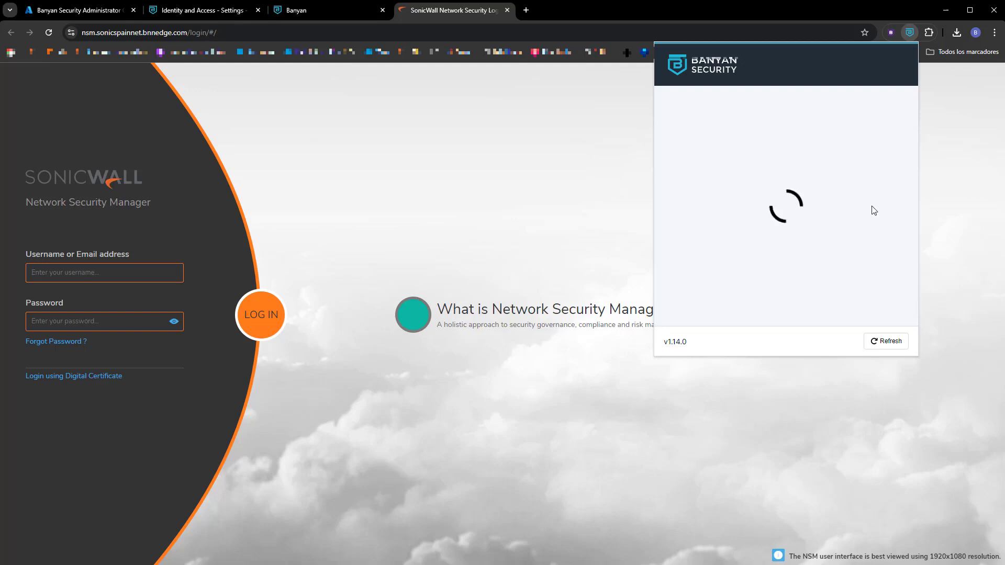
scroll(809, 238, "down", 2)
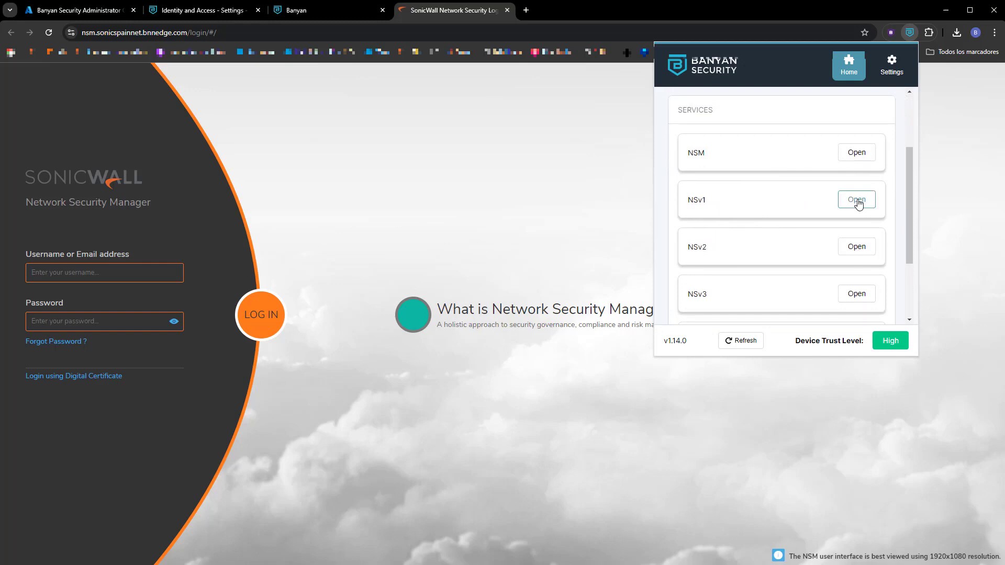
Open NSv1 from the Banyan Security extension, then reopen the panel and open NSM.
left_click(857, 201)
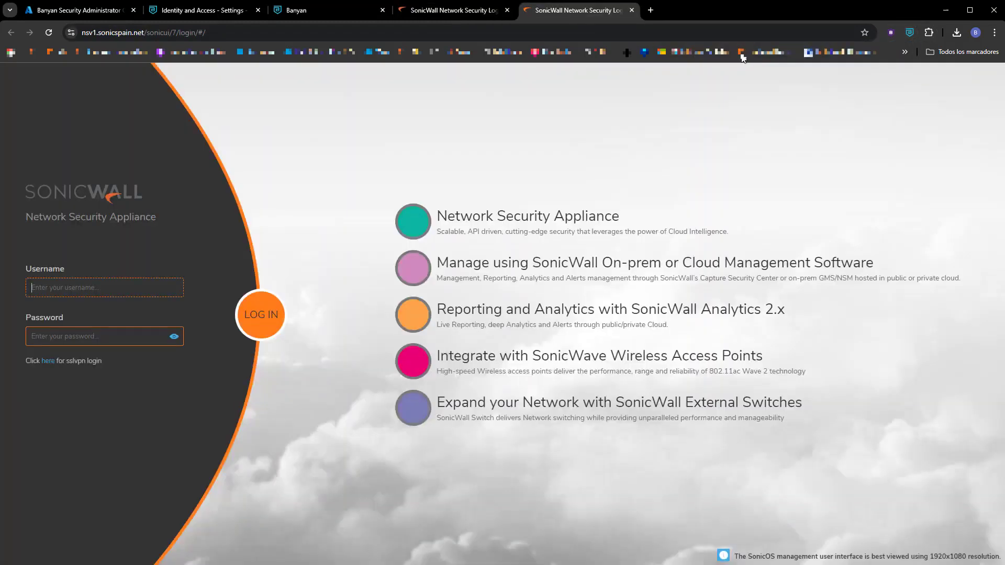
left_click(909, 32)
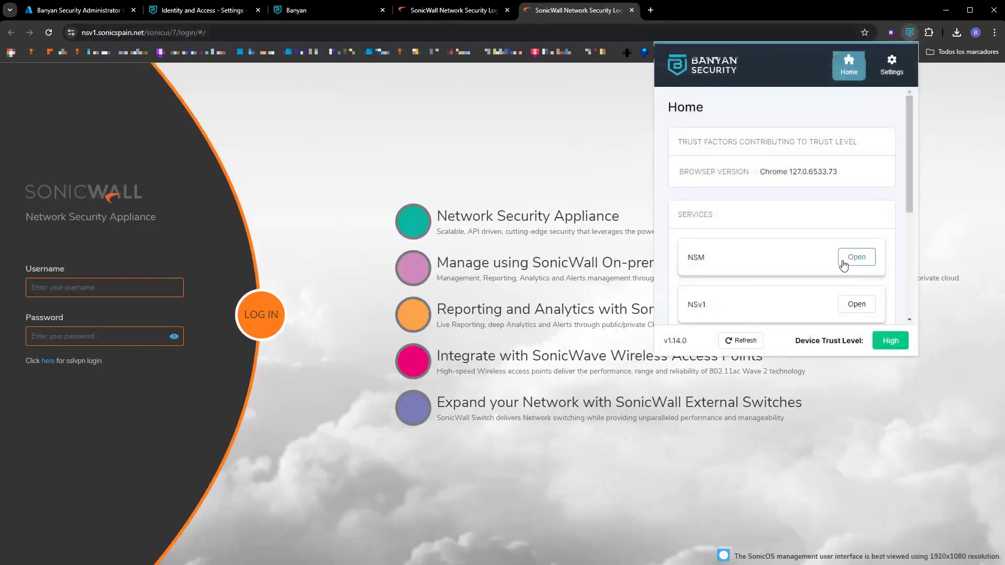
scroll(843, 263, "down", 2)
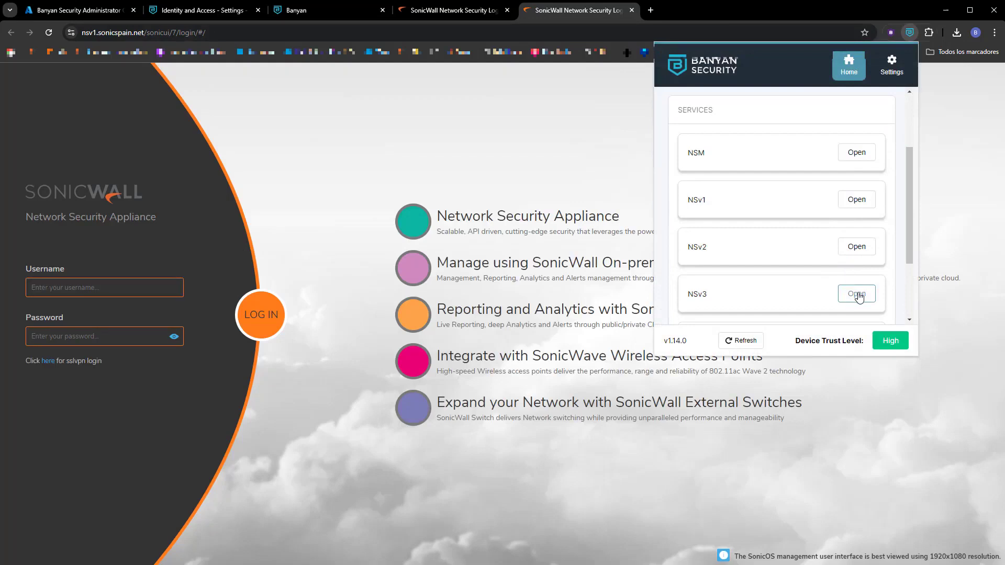
left_click(857, 153)
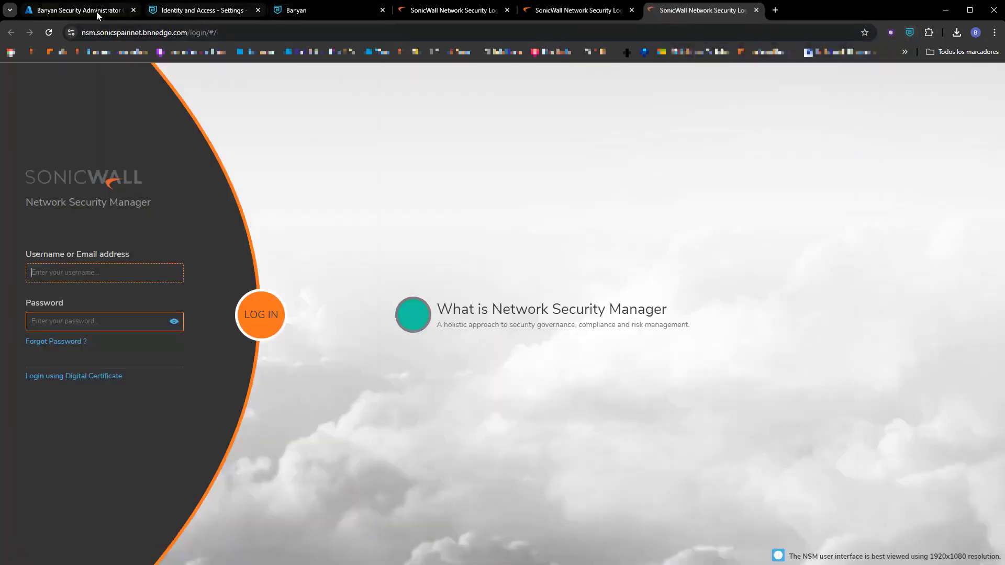
Review the Azure user's two registered devices under Directory > Users, then return to Home.
left_click(175, 15)
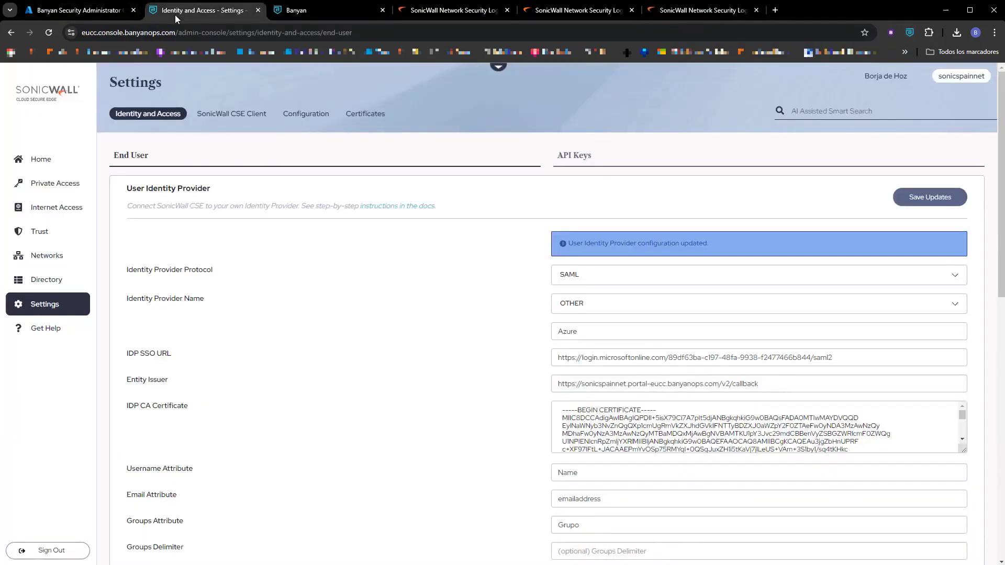
left_click(46, 280)
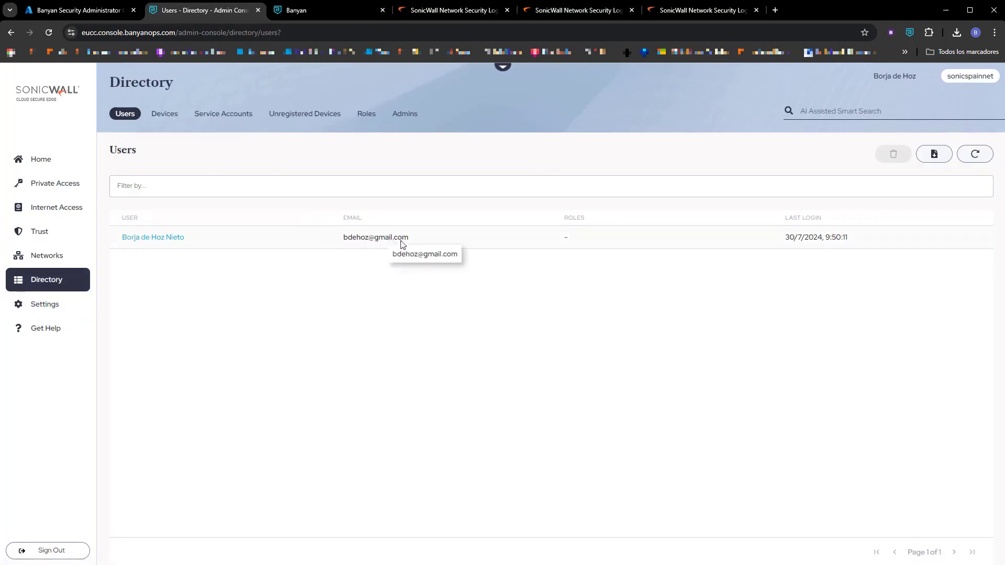
left_click(144, 238)
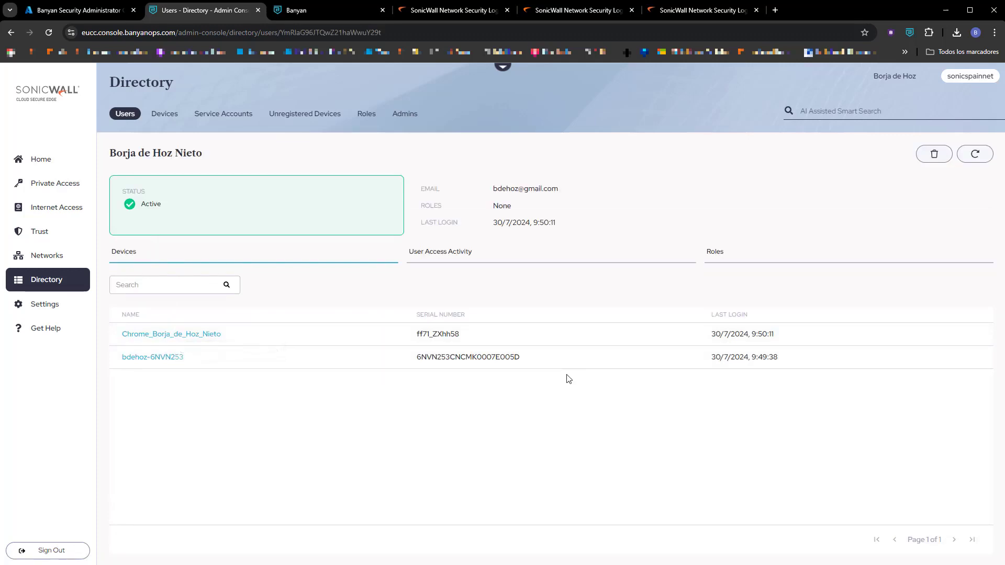
left_click(41, 161)
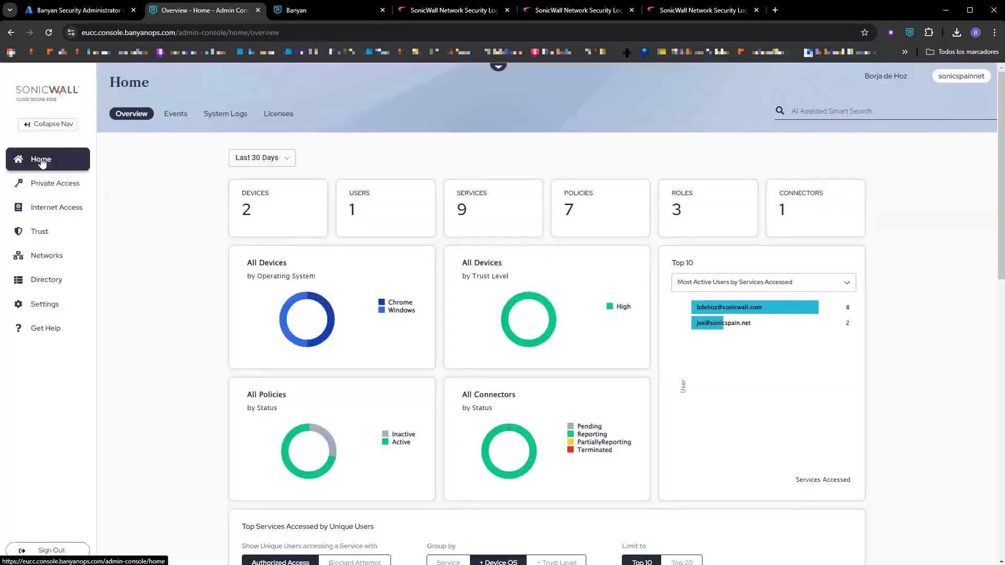